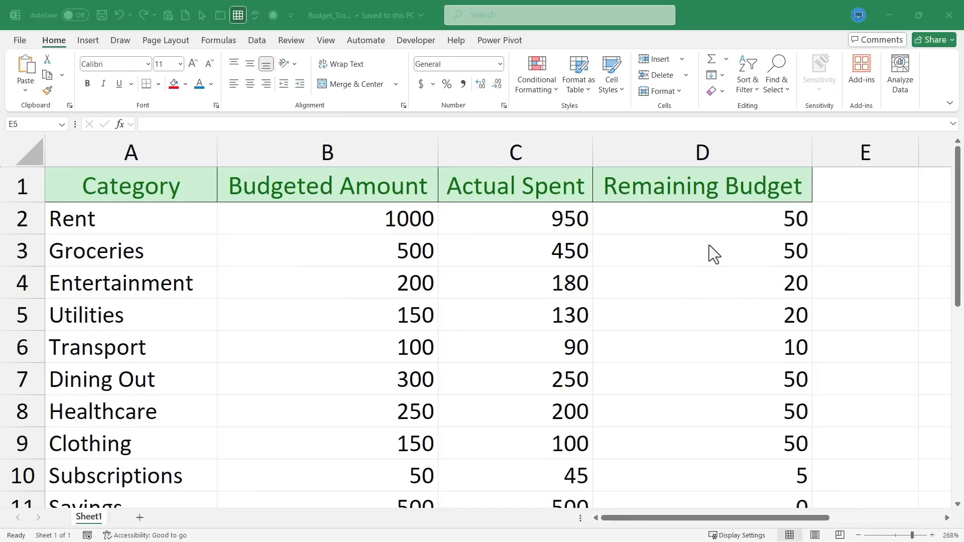
pyautogui.moveTo(700, 226); pyautogui.dragTo(699, 263)
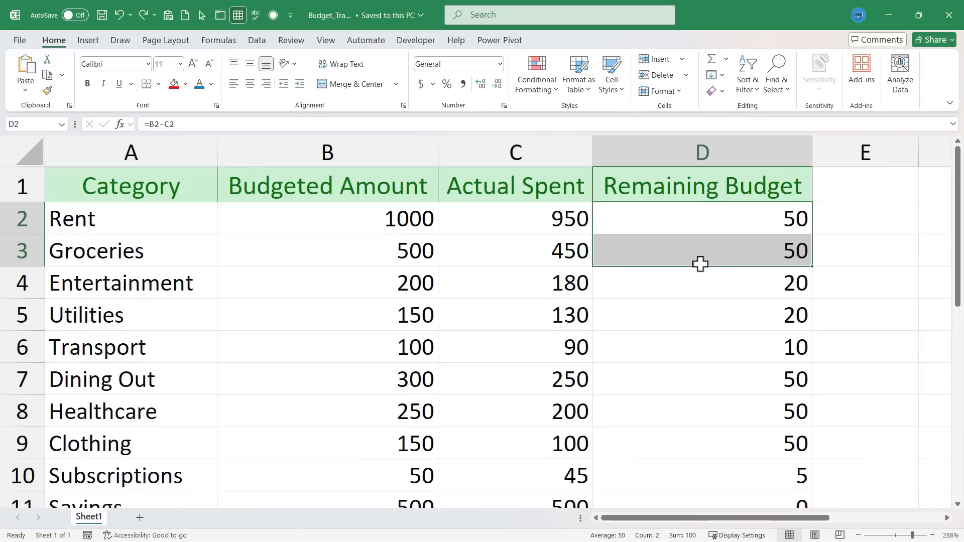
pyautogui.click(734, 301)
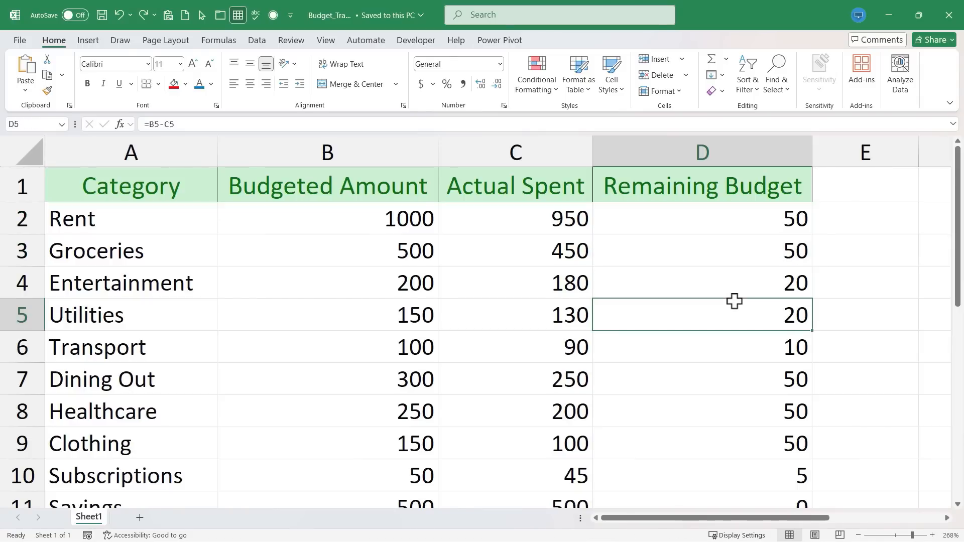
pyautogui.press('Down')
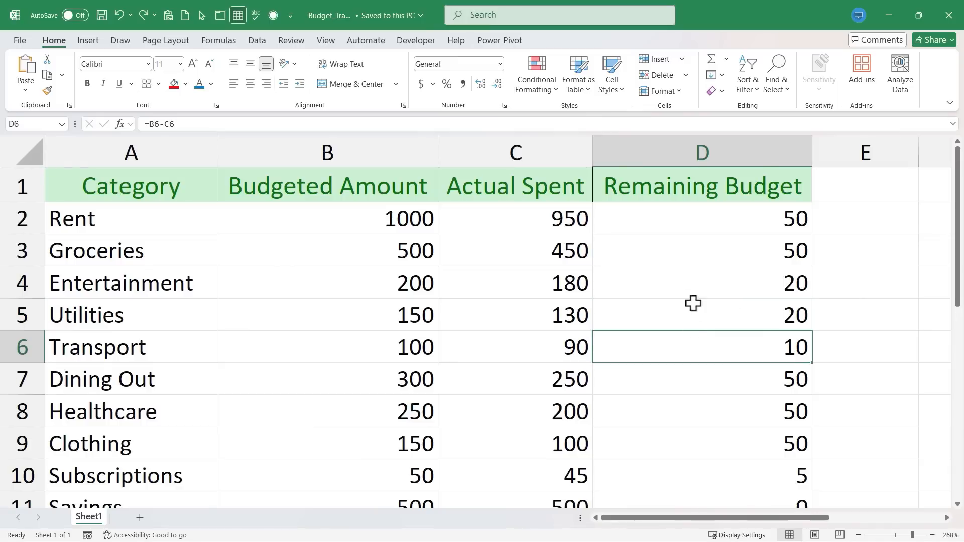
pyautogui.click(671, 220)
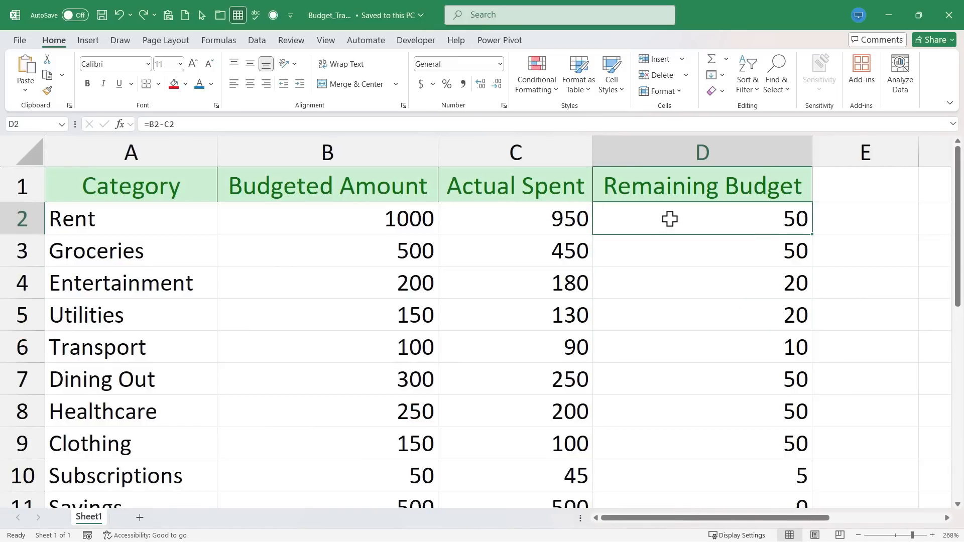
# Step: Create a formula-based conditional formatting rule for the Remaining Budget values D2:D21 with the formula =d2>c2*0.2
pyautogui.moveTo(672, 219); pyautogui.dragTo(737, 410)
pyautogui.scroll(4, 729, 350)
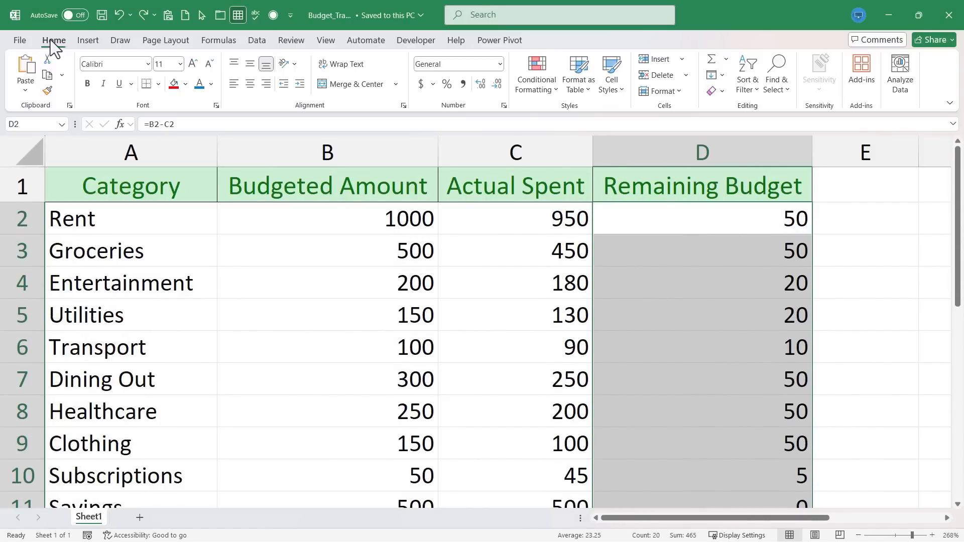
pyautogui.click(540, 96)
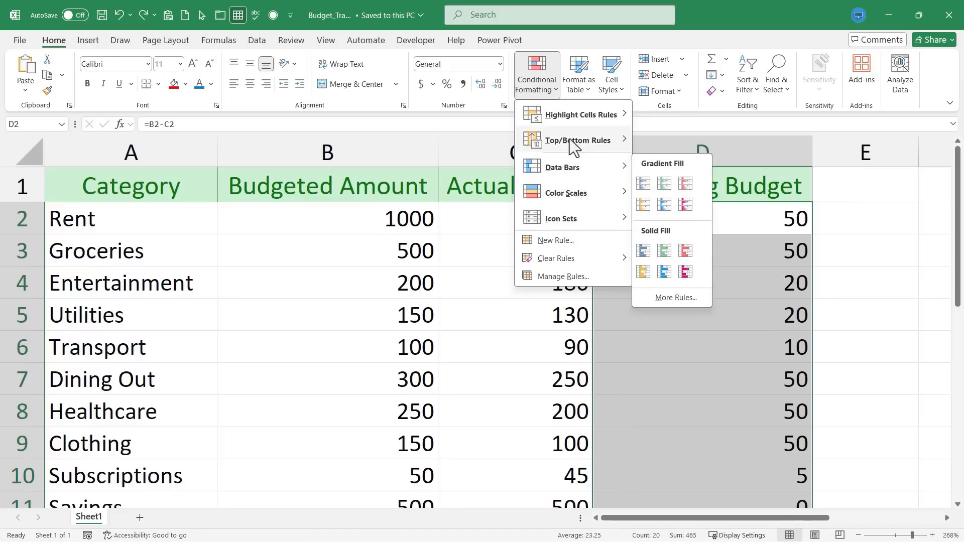
pyautogui.moveTo(591, 150)
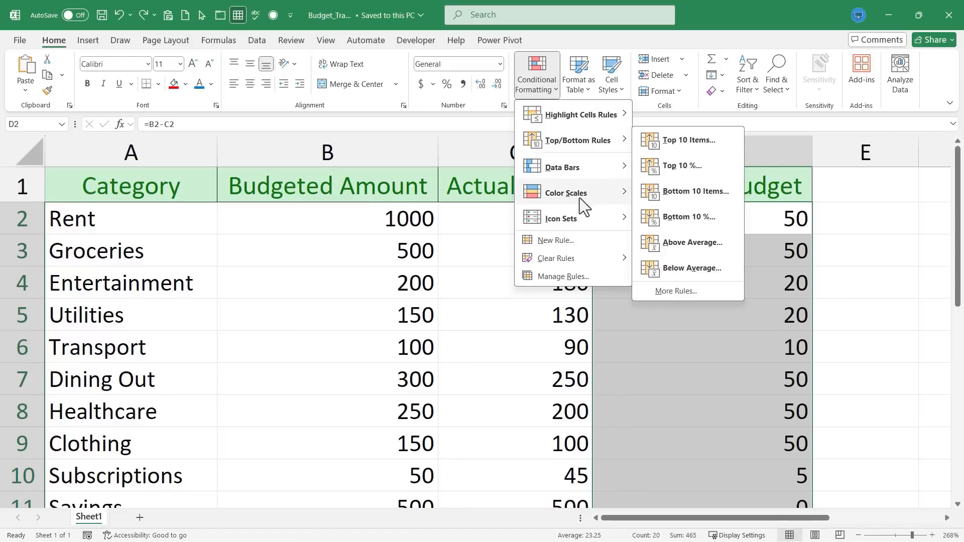
pyautogui.click(571, 243)
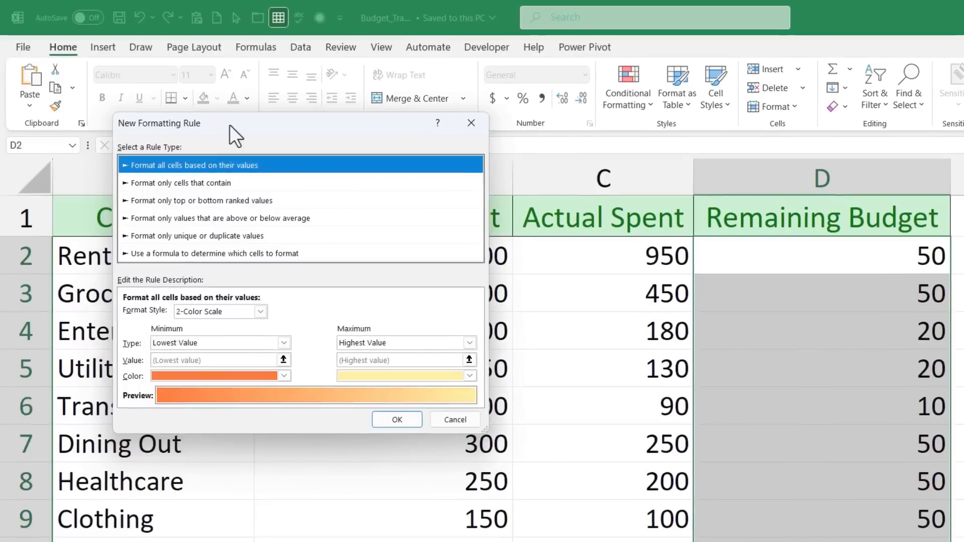
pyautogui.click(178, 218)
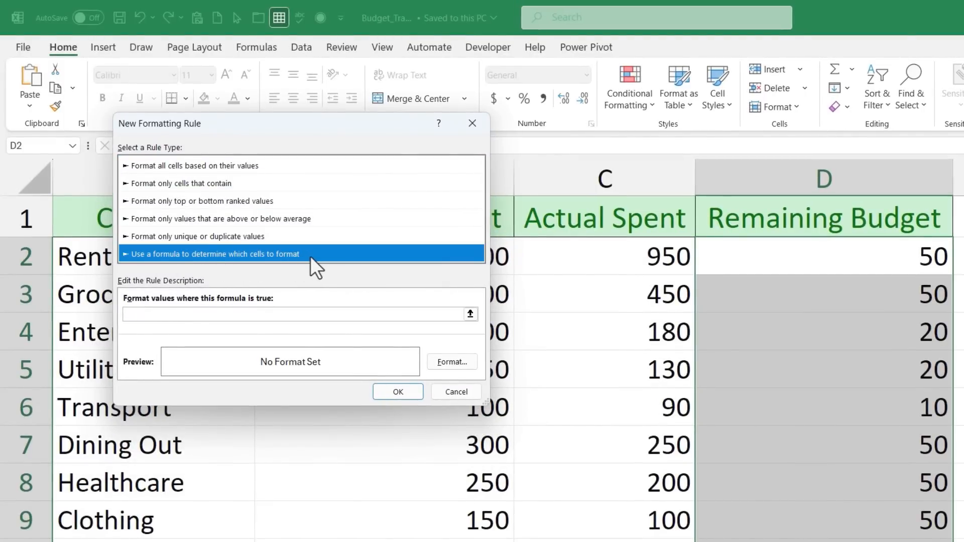
pyautogui.click(155, 314)
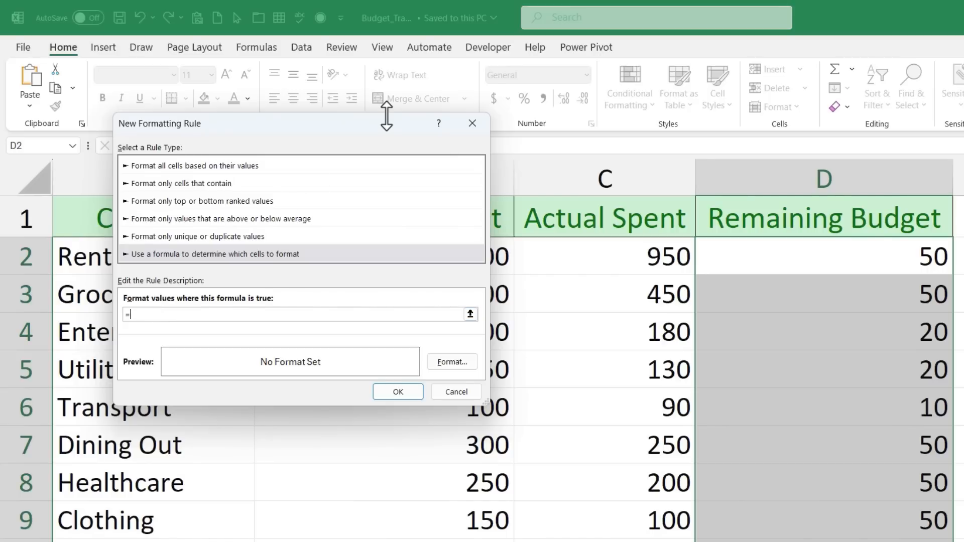
pyautogui.write('2>c2')
pyautogui.write('0.2')
# Step: Give the new rule a solid green fill and apply it to the Remaining Budget values
pyautogui.click(466, 360)
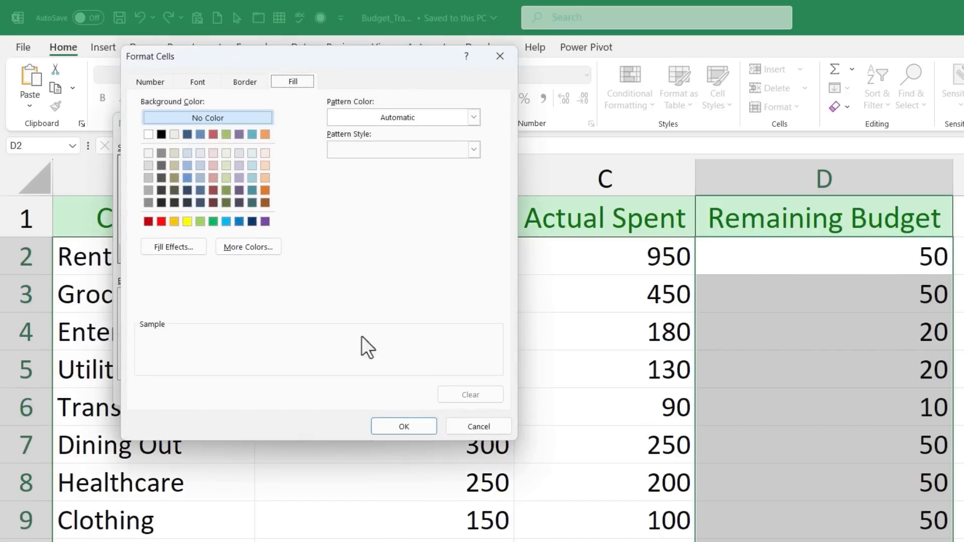
pyautogui.click(212, 221)
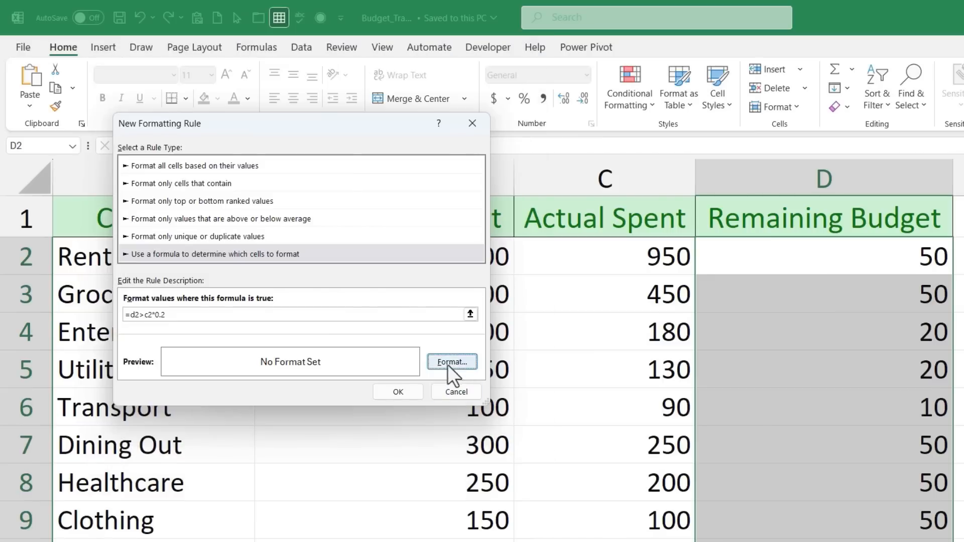
pyautogui.click(462, 360)
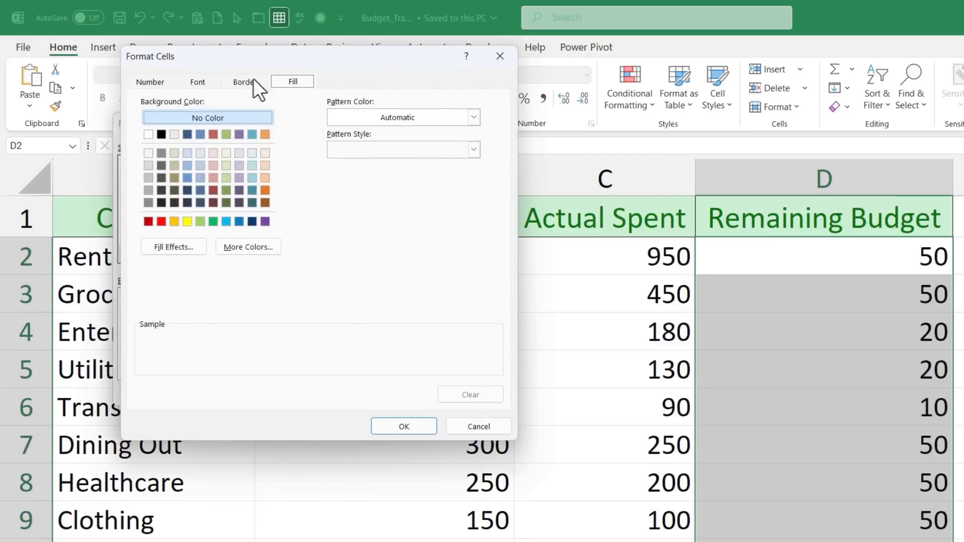
pyautogui.click(213, 221)
pyautogui.click(406, 426)
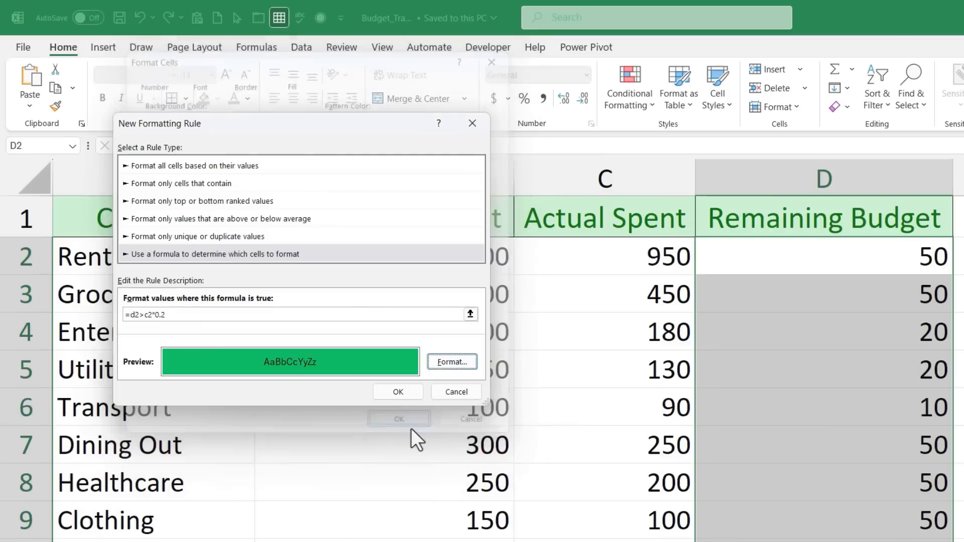
pyautogui.click(398, 391)
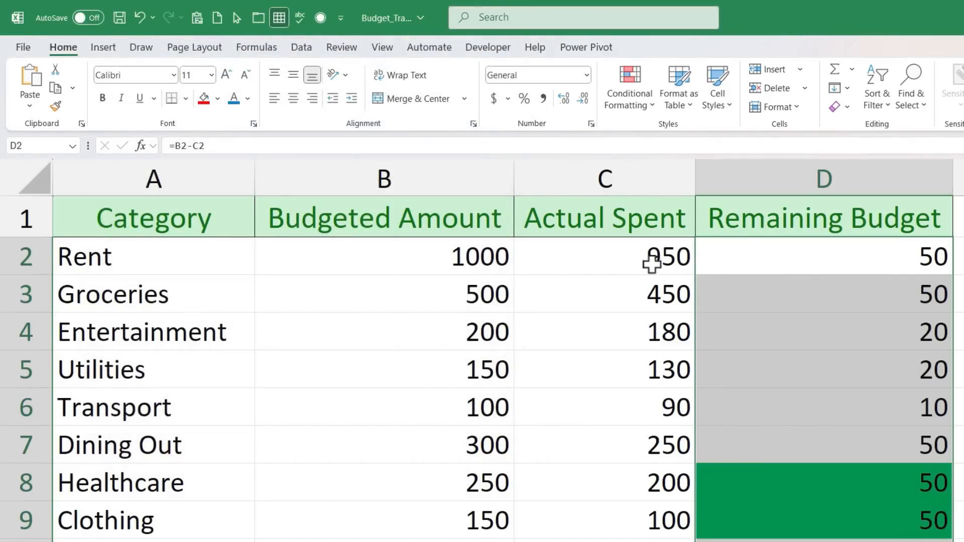
# Step: Create a second formula-based conditional formatting rule for the Remaining Budget values with the formula =d2<=c2*0.2
pyautogui.scroll(-6, 775, 295)
pyautogui.scroll(5, 777, 295)
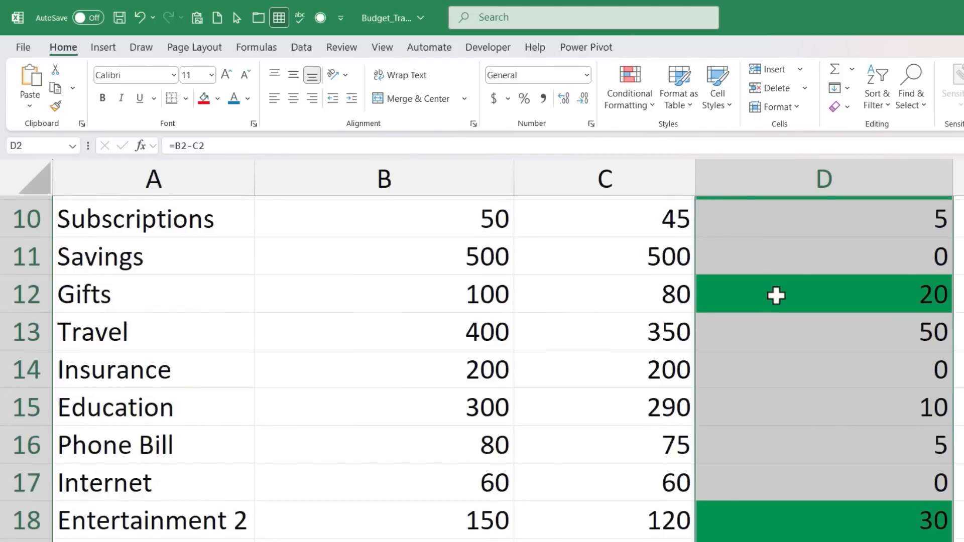
pyautogui.scroll(2, 838, 455)
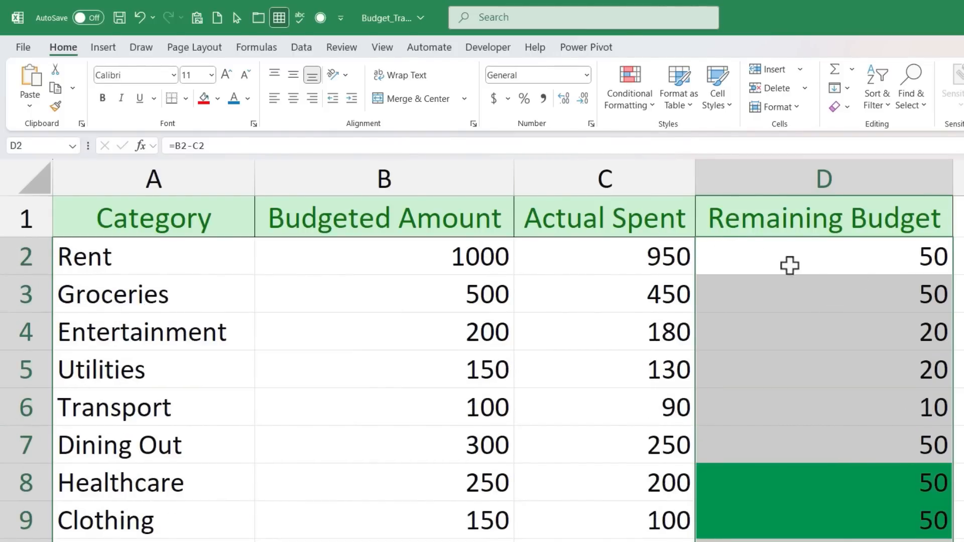
pyautogui.scroll(-3, 819, 318)
pyautogui.scroll(-4, 823, 327)
pyautogui.scroll(7, 826, 336)
pyautogui.click(632, 98)
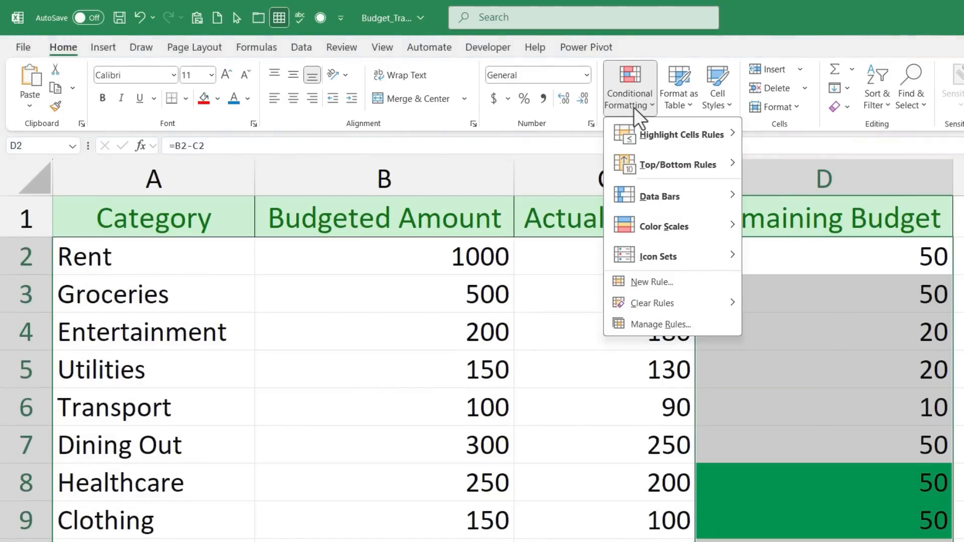
pyautogui.click(648, 281)
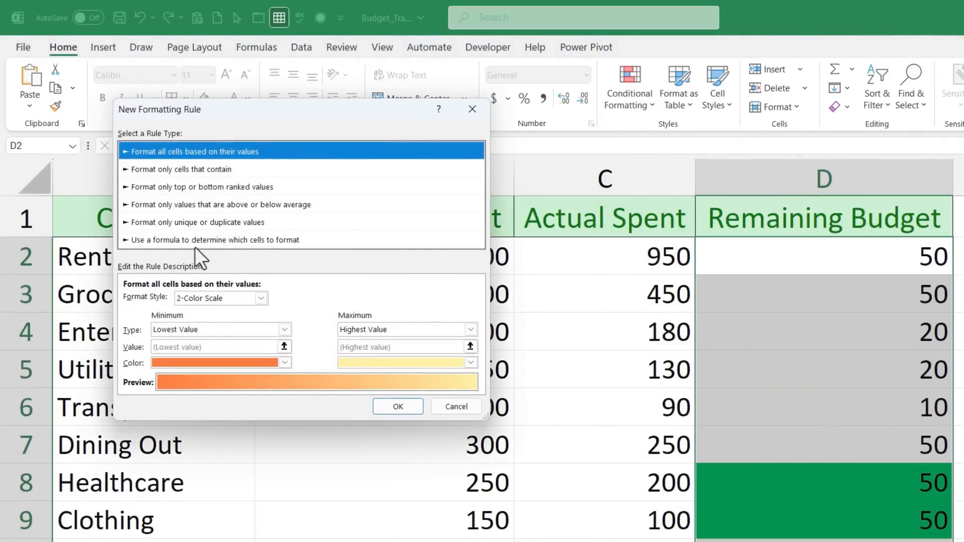
pyautogui.click(166, 241)
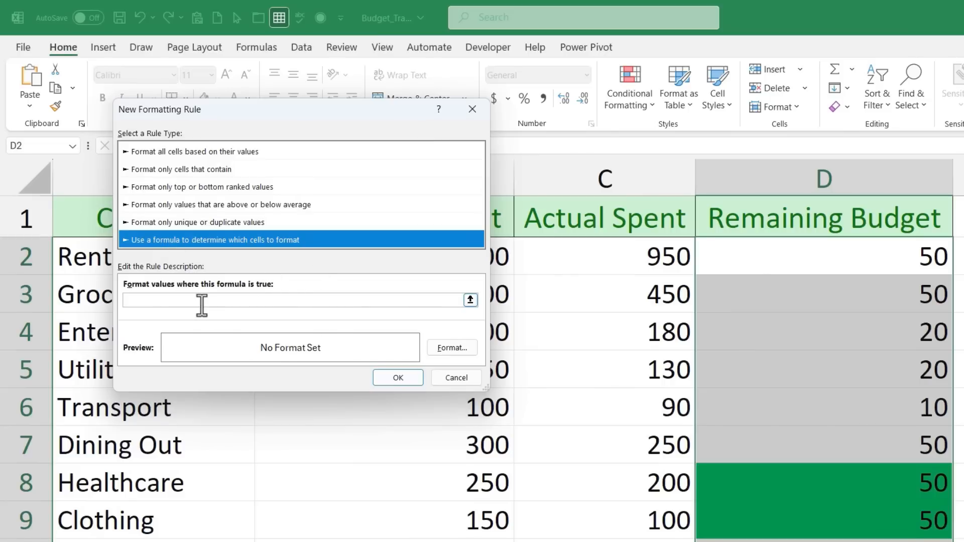
pyautogui.click(173, 300)
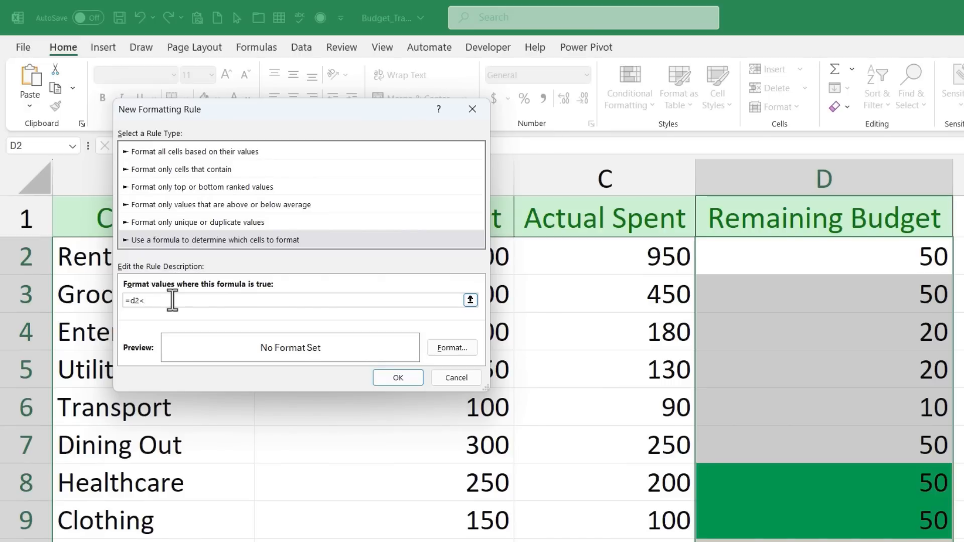
pyautogui.write('=c2*0.2')
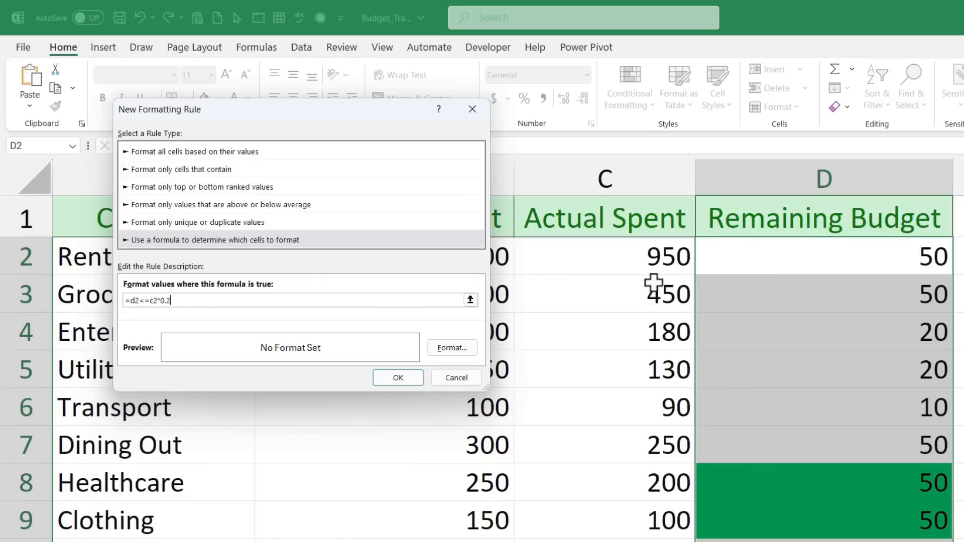
# Step: Give the second rule a yellow fill and apply it to the selected values
pyautogui.click(457, 343)
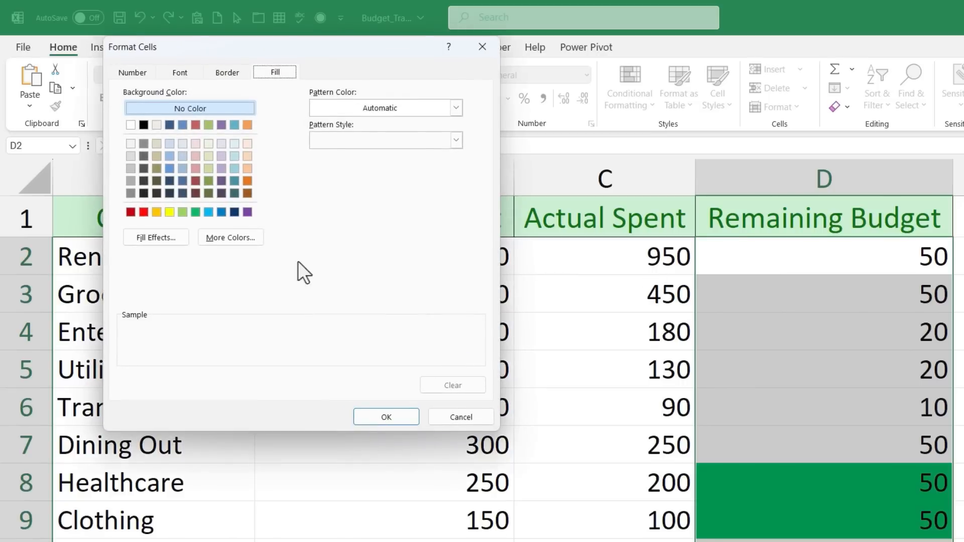
pyautogui.click(170, 212)
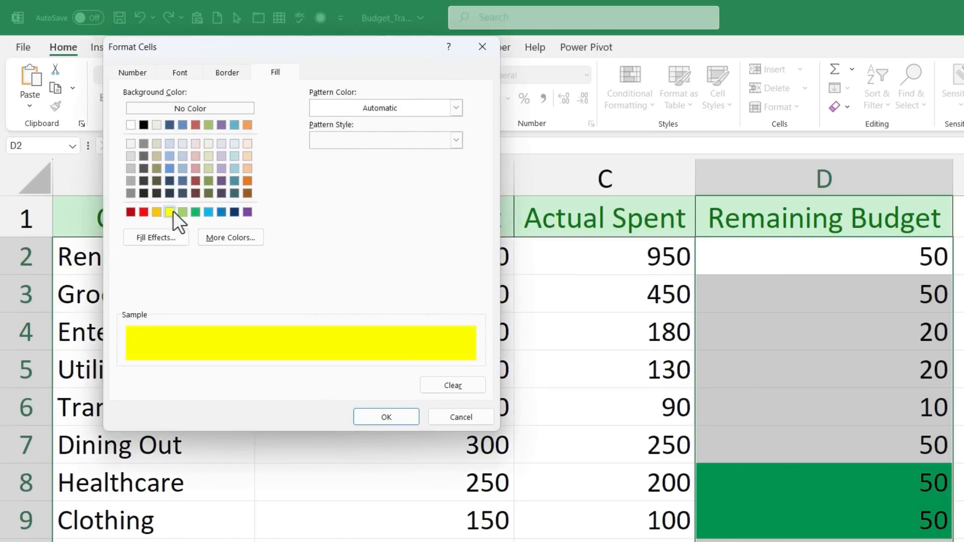
pyautogui.click(389, 423)
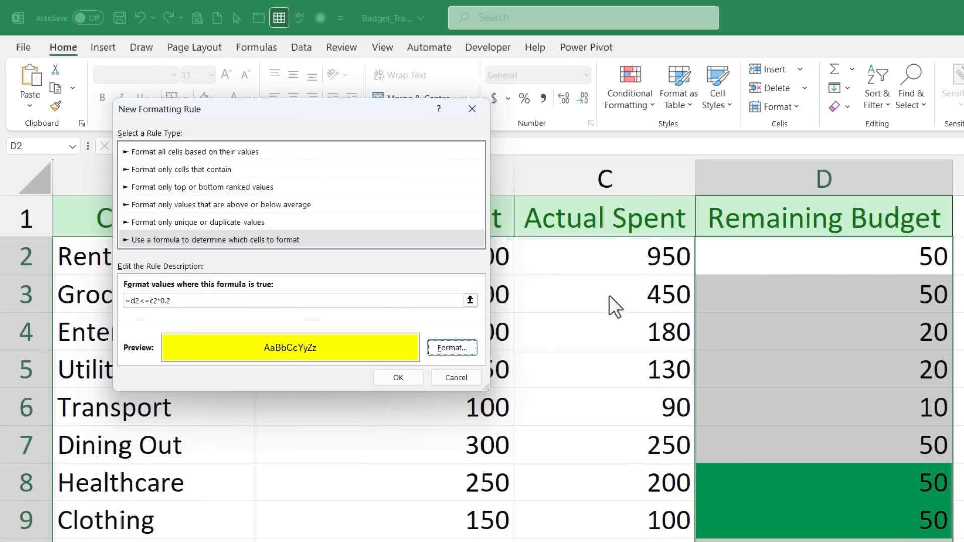
pyautogui.click(405, 377)
# Step: Reselect the Remaining Budget values D2:D21 and create a third formula-based conditional formatting rule with the formula =d2<=0
pyautogui.scroll(-5, 888, 313)
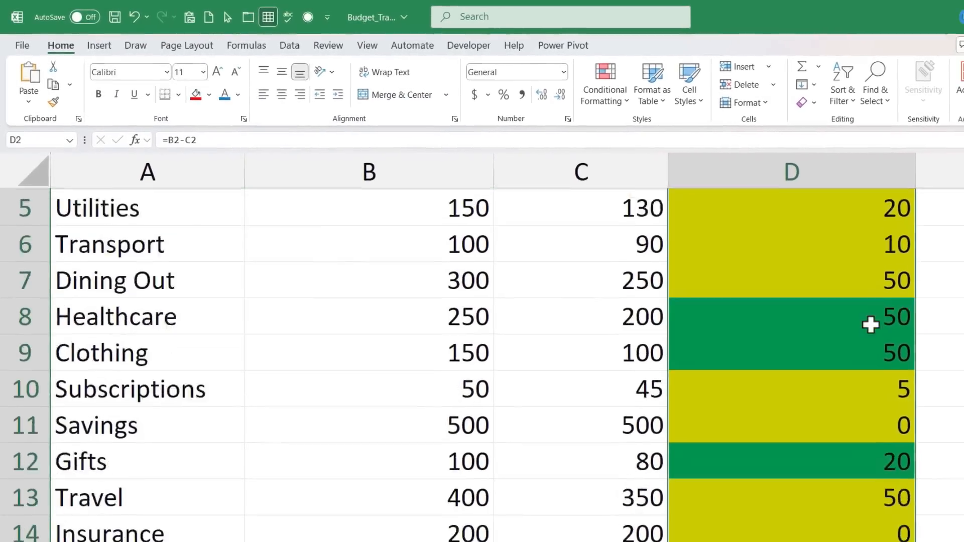
pyautogui.scroll(5, 882, 322)
pyautogui.click(758, 251)
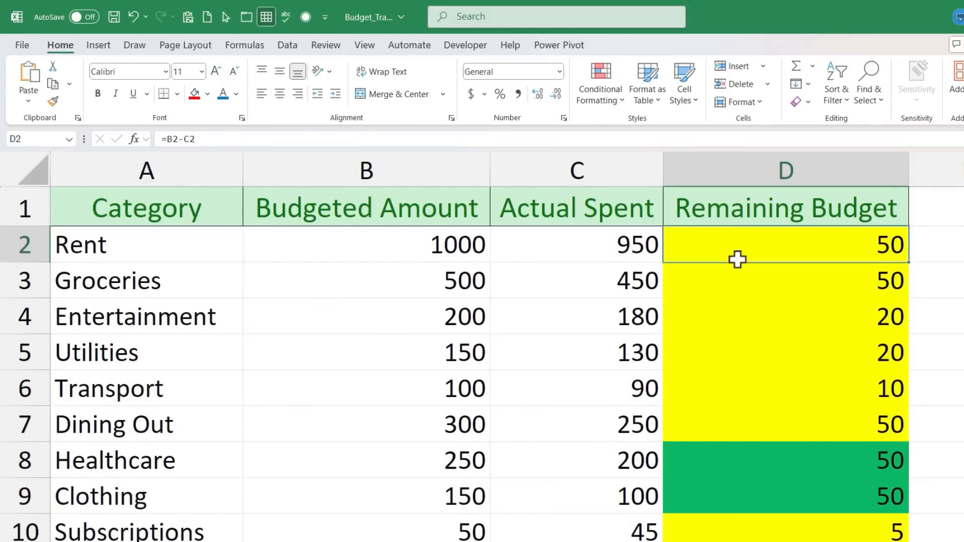
pyautogui.moveTo(738, 259)
pyautogui.mouseDown()
pyautogui.moveTo(737, 540)
pyautogui.moveTo(839, 456)
pyautogui.moveTo(824, 489)
pyautogui.mouseUp()
pyautogui.scroll(4, 801, 366)
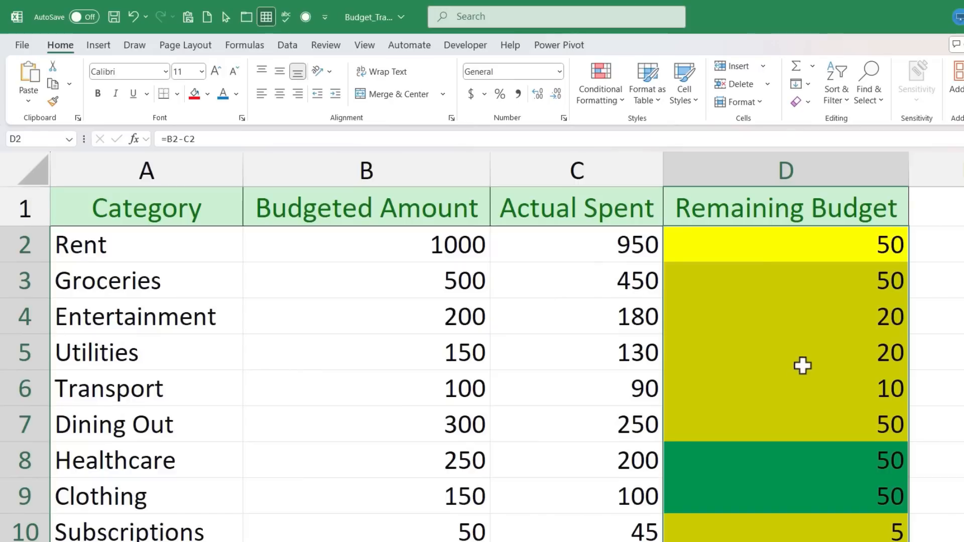
pyautogui.click(601, 98)
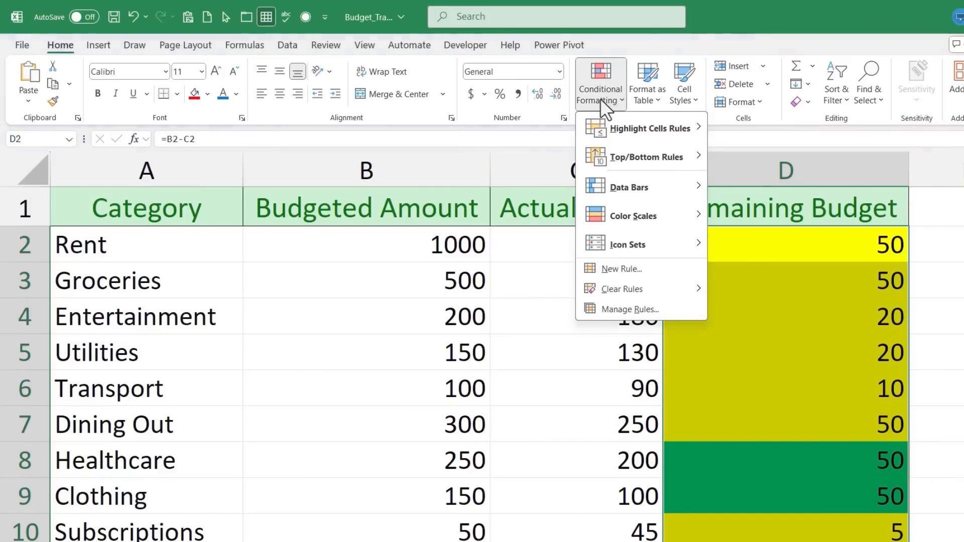
pyautogui.click(623, 271)
pyautogui.click(156, 215)
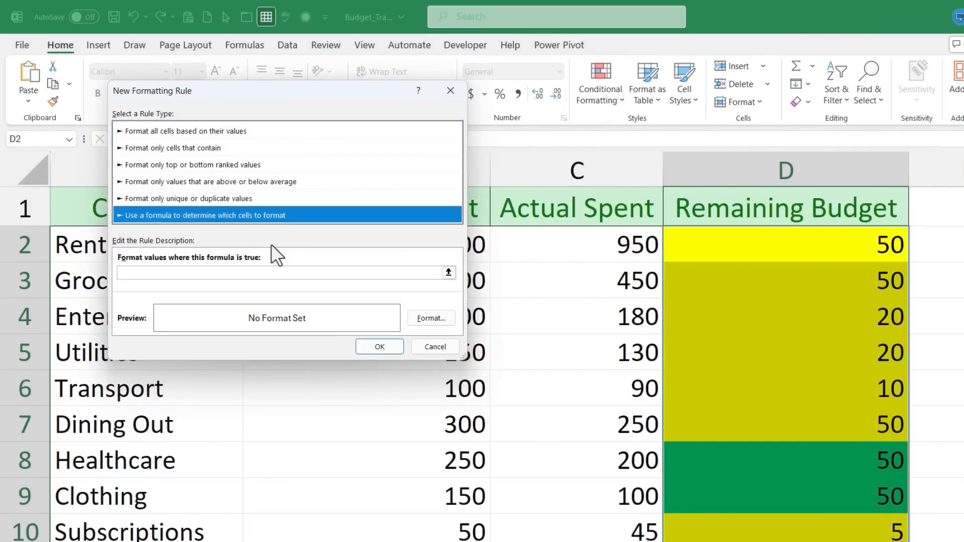
pyautogui.click(197, 273)
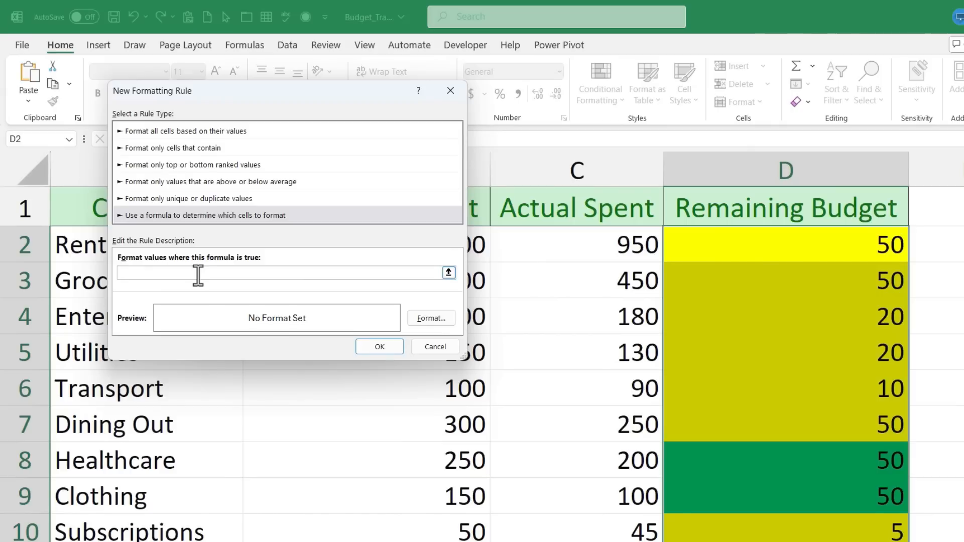
pyautogui.write('=d2<=0')
# Step: Give the third rule a red fill, apply it, and deselect the range to review the column's colours
pyautogui.click(430, 322)
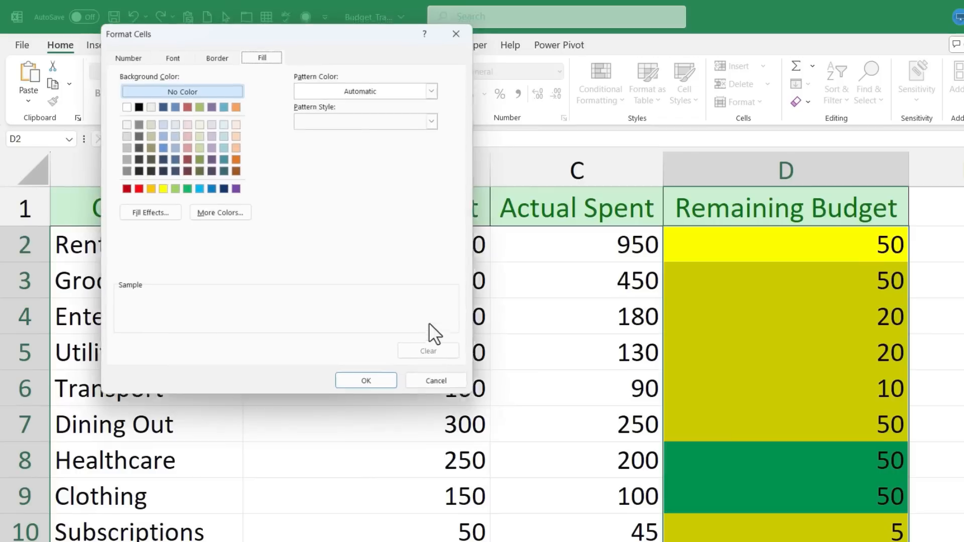
pyautogui.click(136, 189)
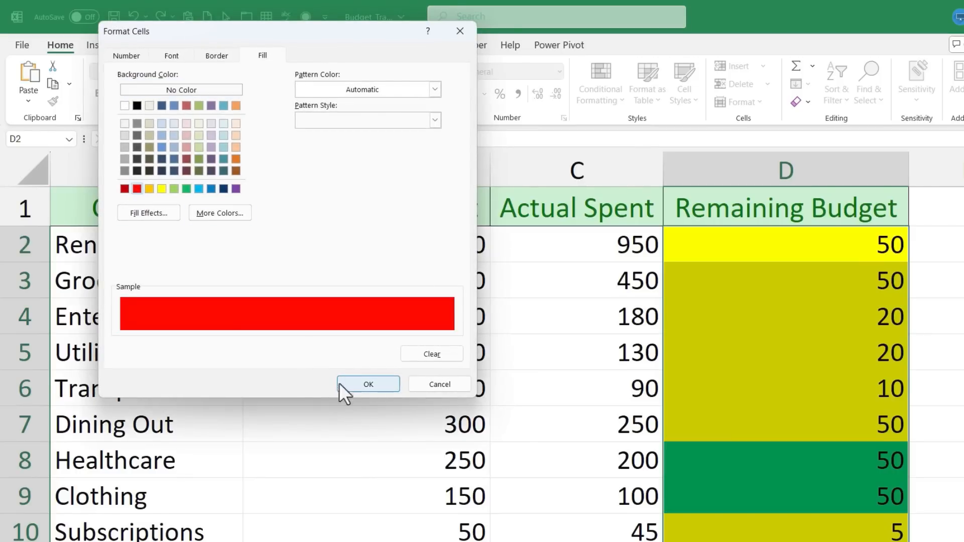
pyautogui.click(380, 385)
pyautogui.click(387, 345)
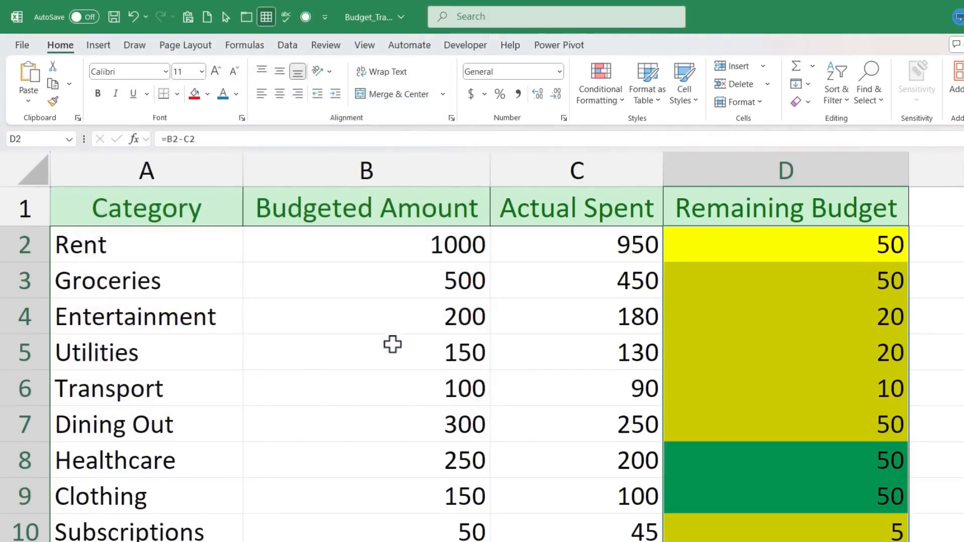
pyautogui.click(867, 282)
pyautogui.scroll(-2, 926, 287)
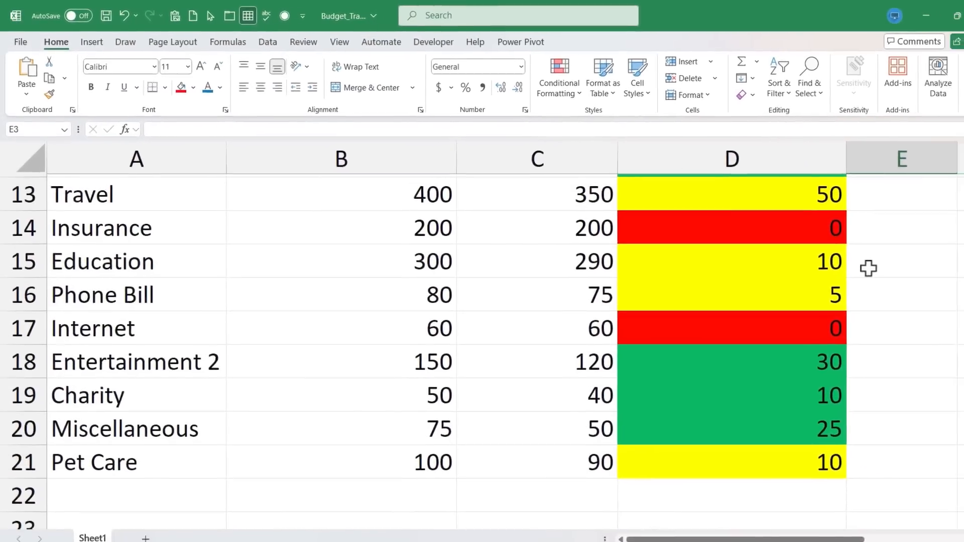
# Step: Set the Actual Spent amounts to 560 for Groceries and 200 for Entertainment
pyautogui.scroll(4, 867, 267)
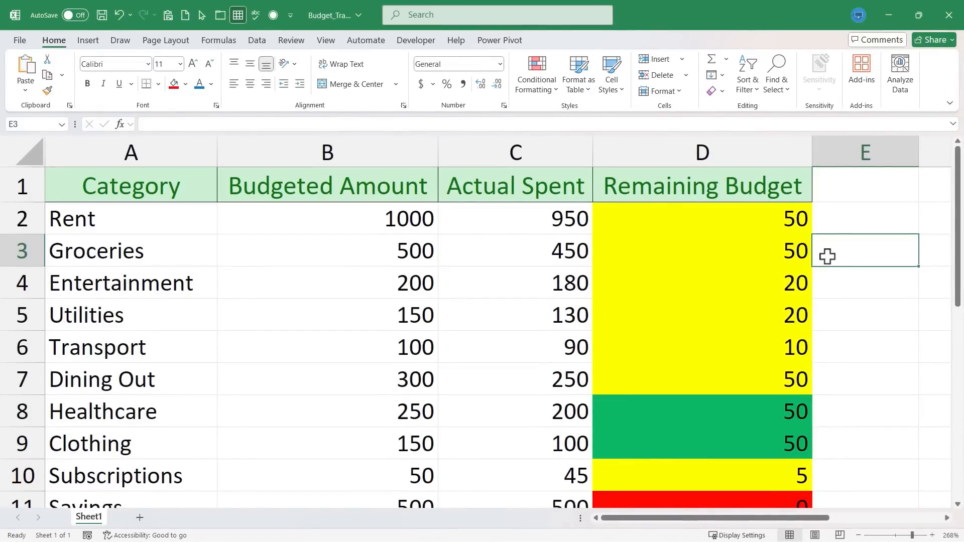
pyautogui.click(565, 253)
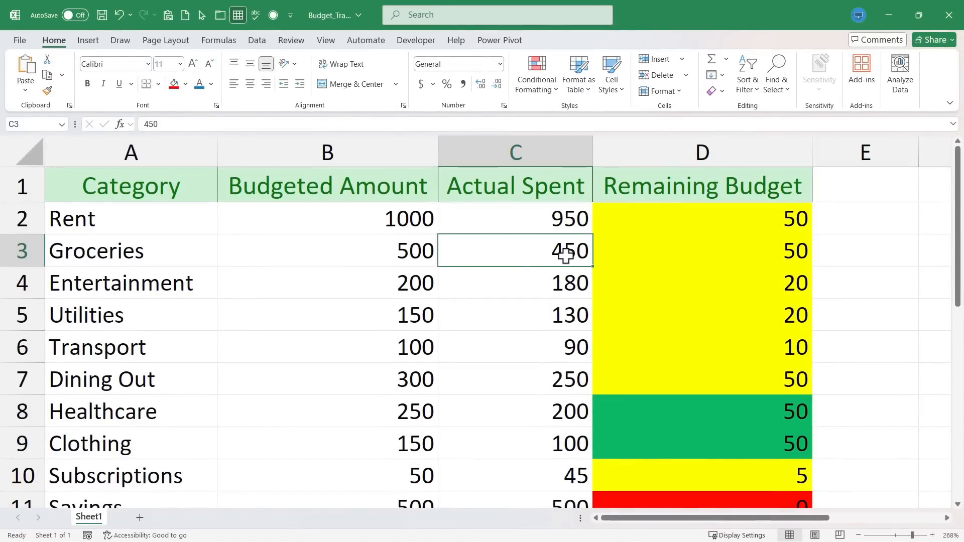
pyautogui.write('56')
pyautogui.press('Return')
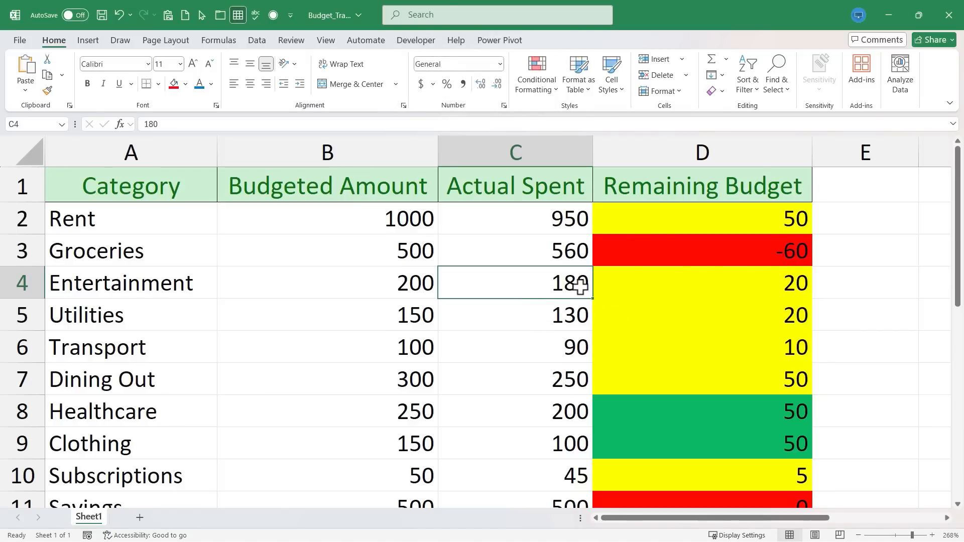
pyautogui.write('200')
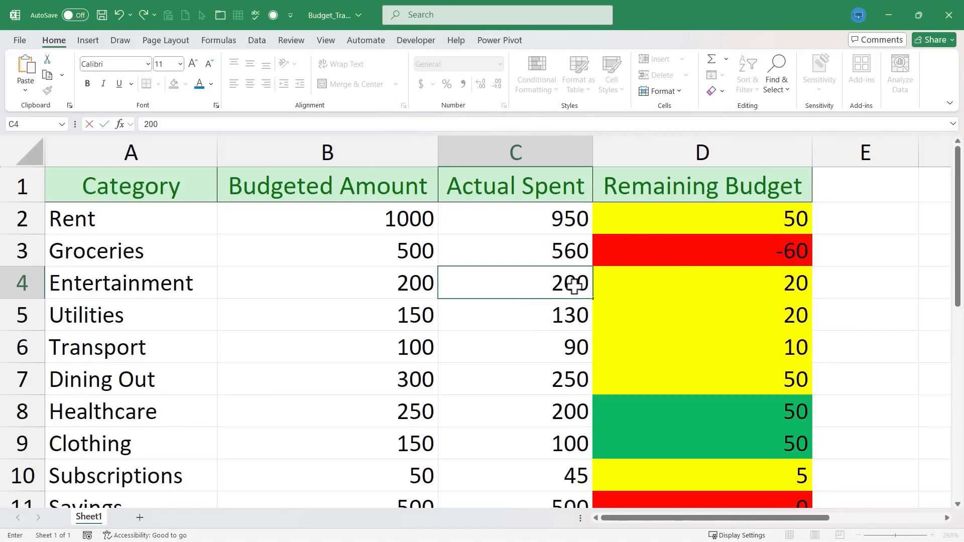
pyautogui.press('Return')
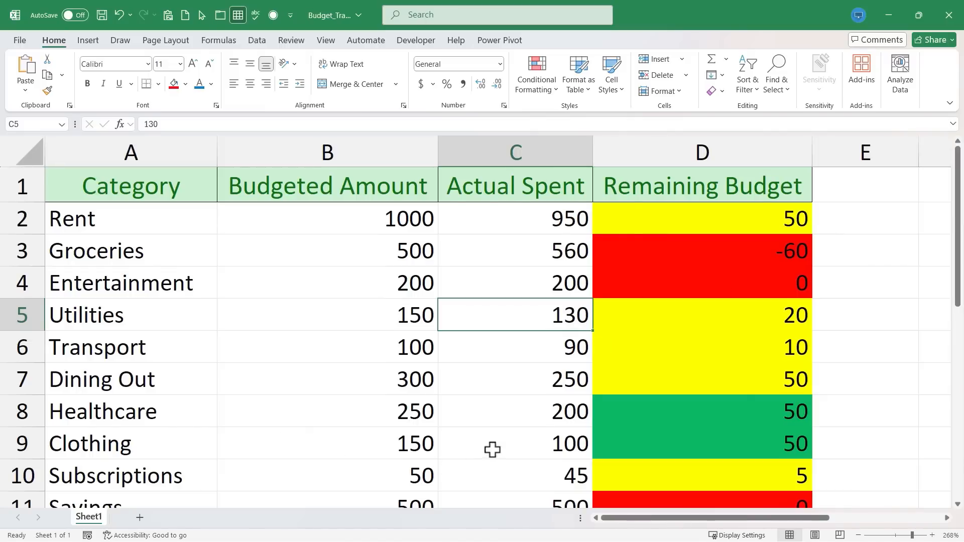
# Step: Set the Actual Spent amount for Clothing to 145
pyautogui.click(535, 440)
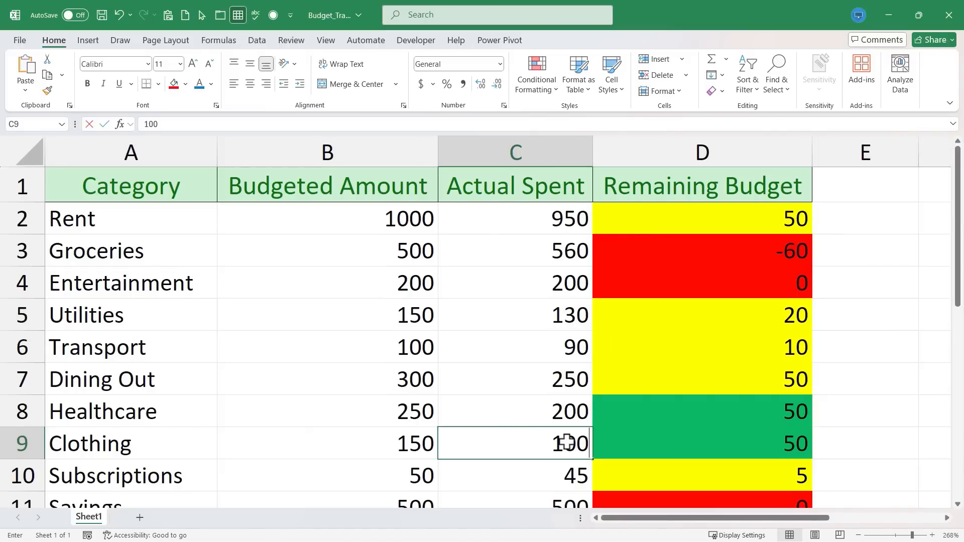
pyautogui.press('BackSpace')
pyautogui.press('BackSpace')
pyautogui.write('35')
pyautogui.press('Return')
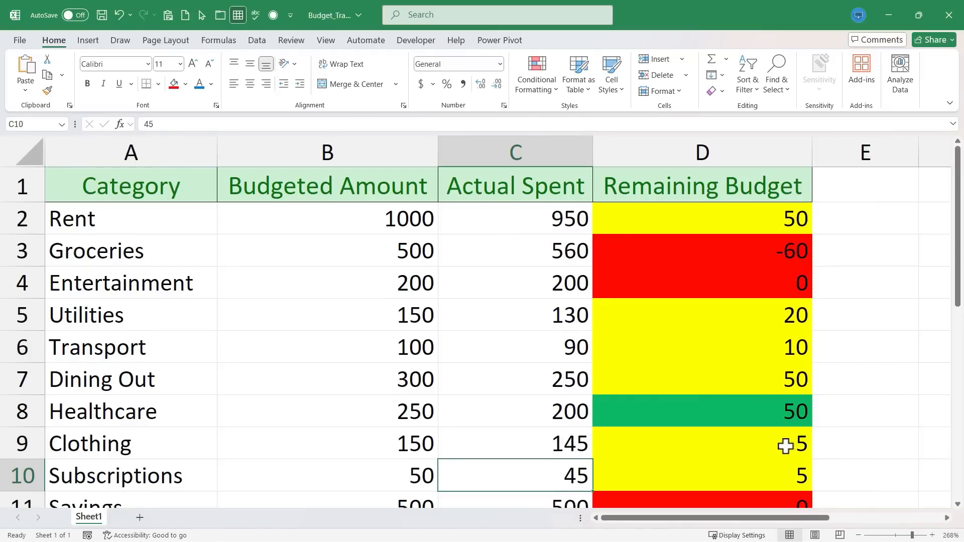
pyautogui.press('Up')
pyautogui.press('Up')
pyautogui.press('Up')
pyautogui.press('Up')
pyautogui.press('Up')
pyautogui.press('Up')
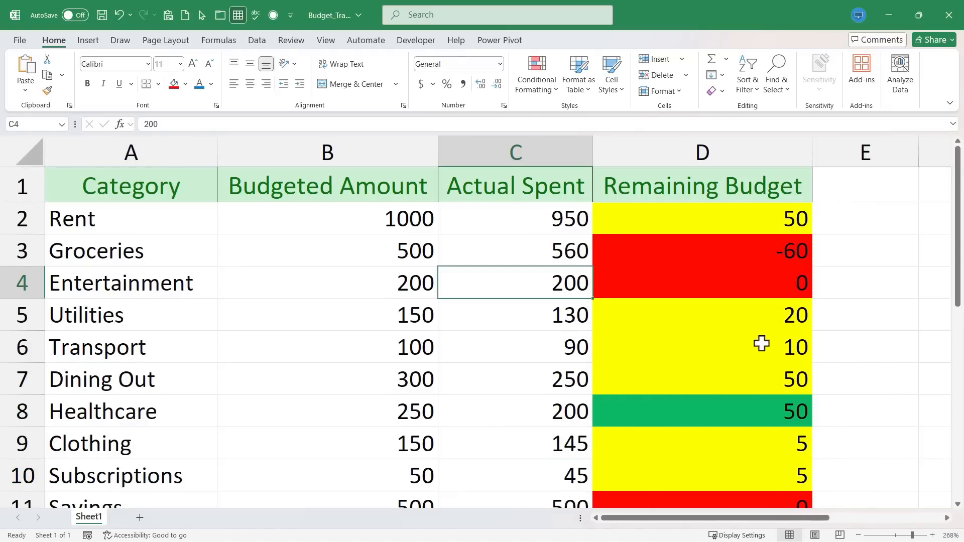
pyautogui.click(547, 89)
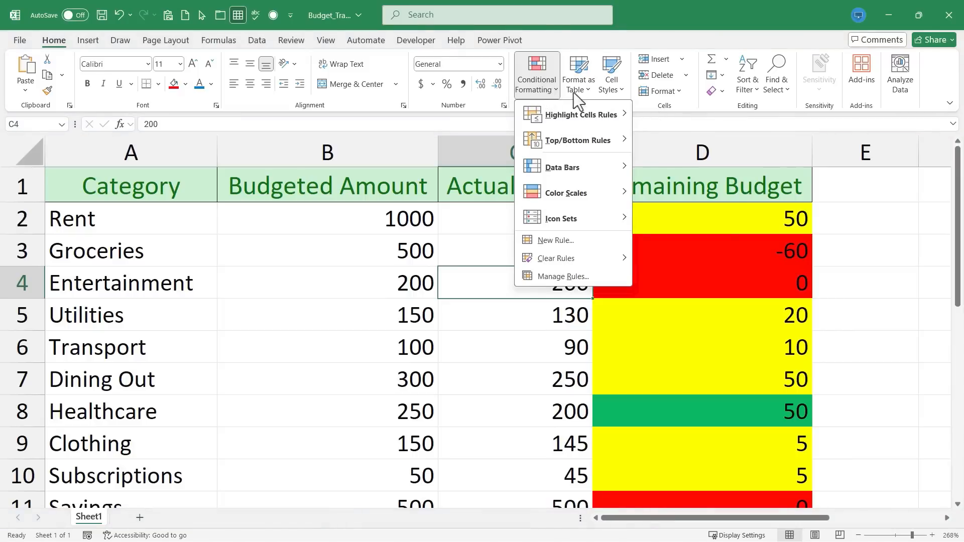
pyautogui.press('Escape')
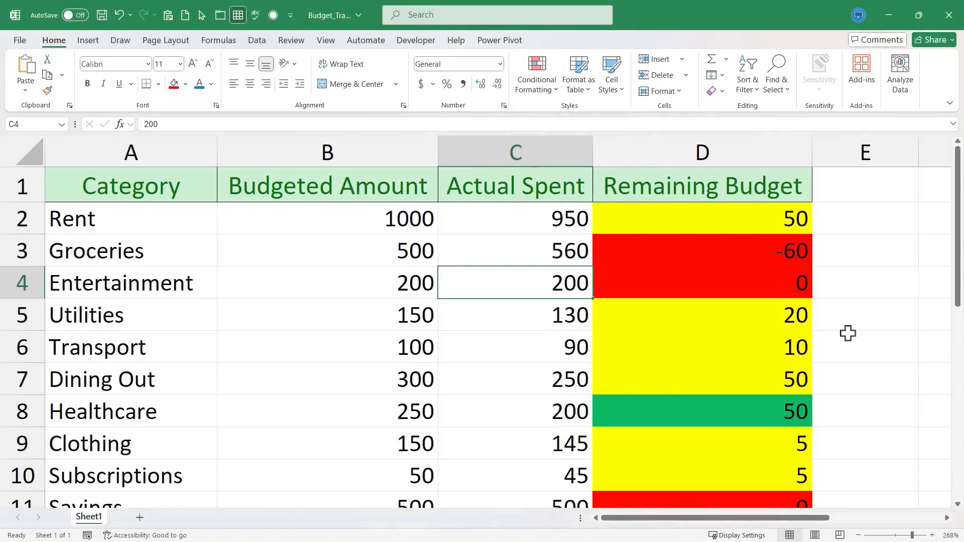
pyautogui.click(848, 329)
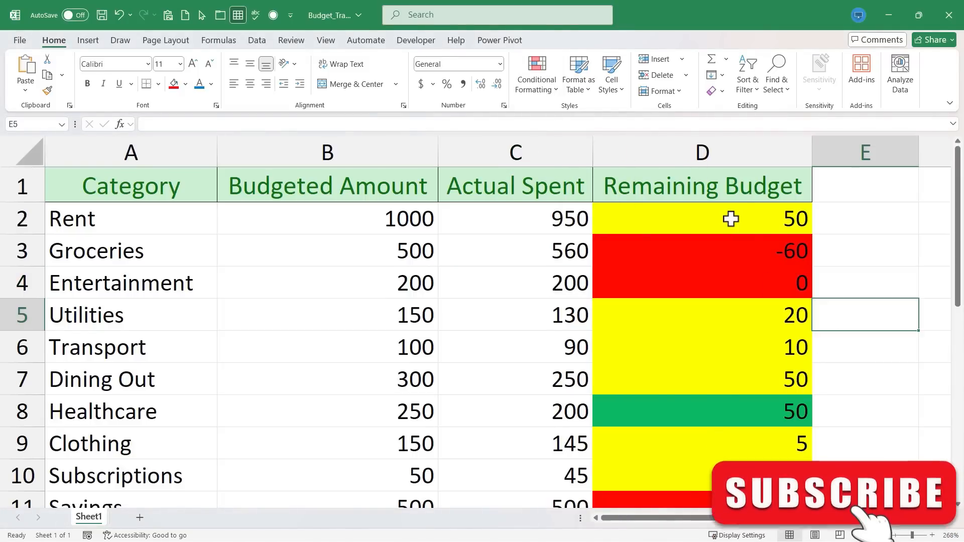
# Step: Select the Remaining Budget values D2:D21 and open the conditional formatting rules manager showing the rules for this worksheet
pyautogui.moveTo(732, 218); pyautogui.dragTo(754, 431)
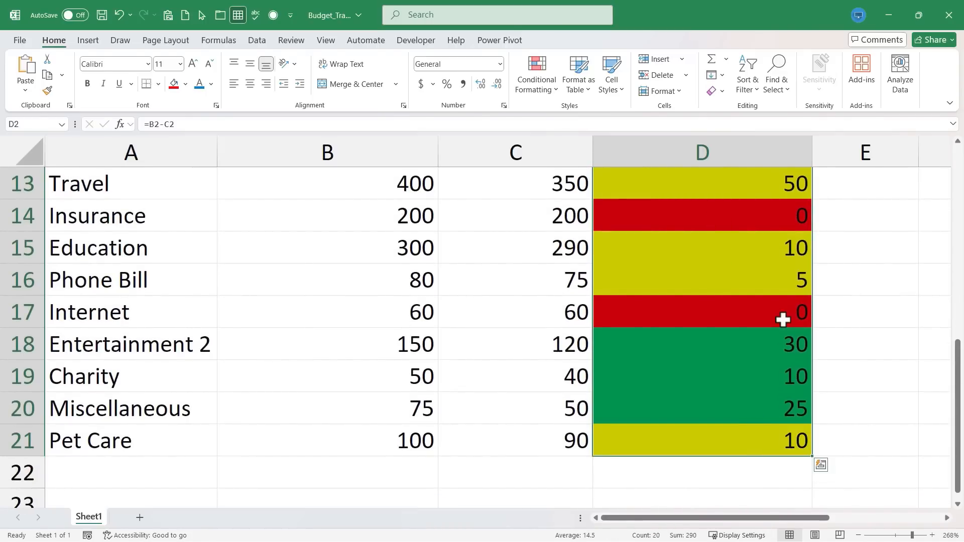
pyautogui.scroll(4, 781, 319)
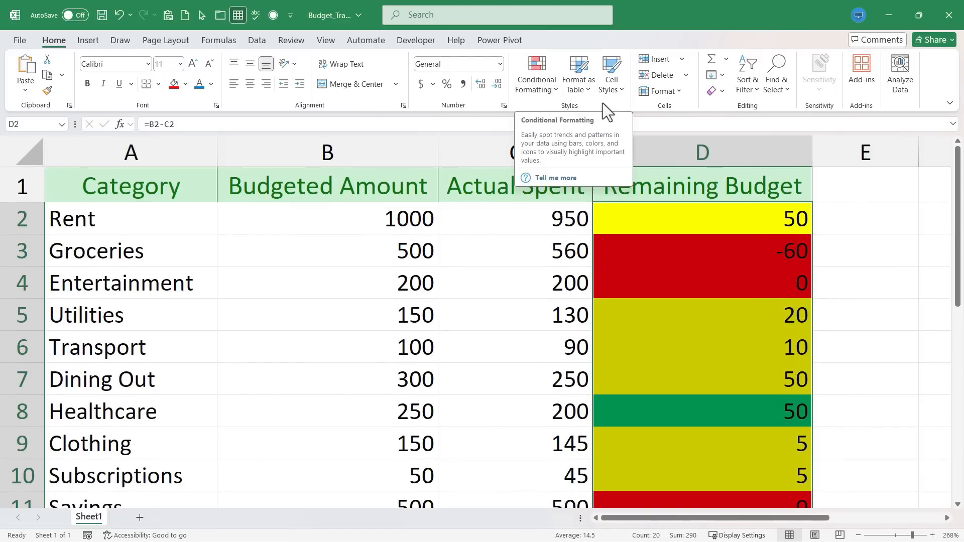
pyautogui.click(547, 91)
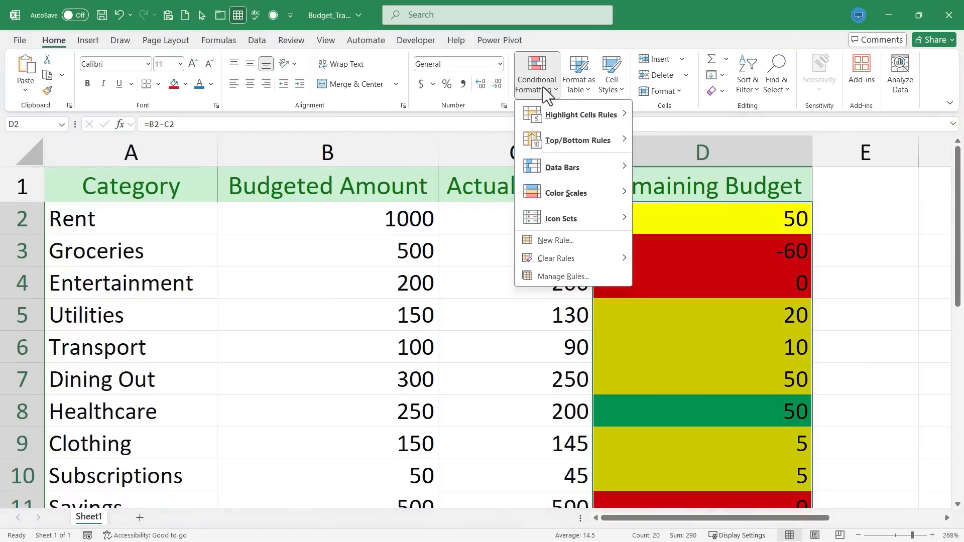
pyautogui.click(578, 278)
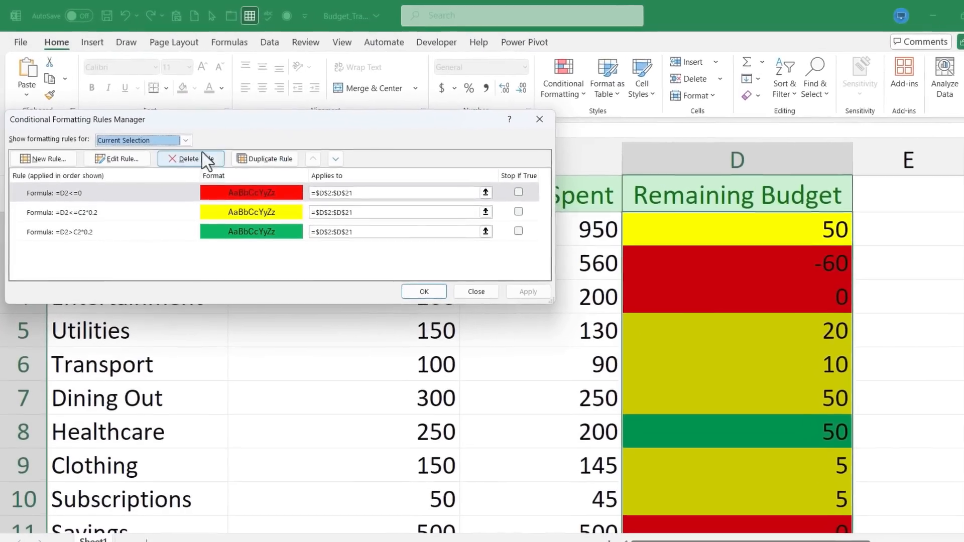
pyautogui.click(178, 134)
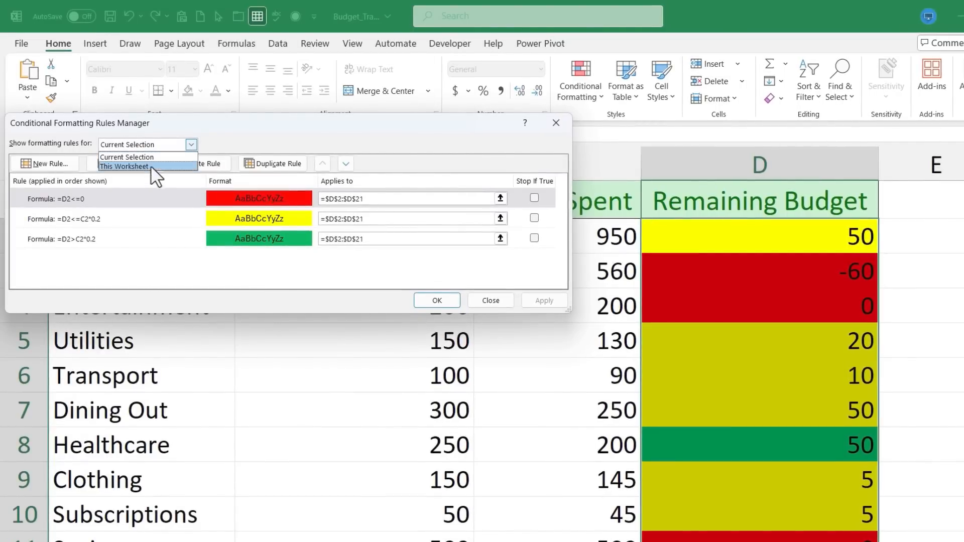
pyautogui.click(146, 168)
pyautogui.click(186, 146)
pyautogui.click(318, 129)
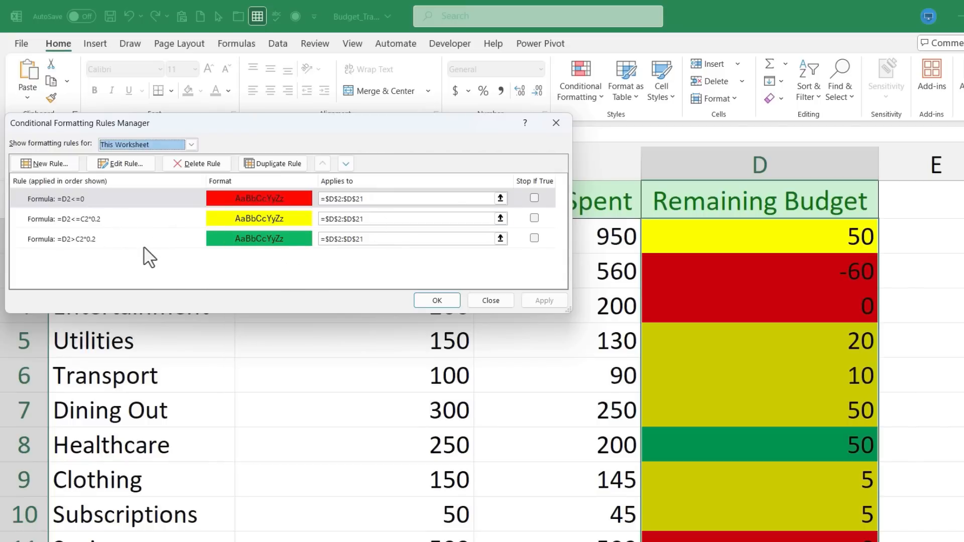
# Step: Change the fill of the =D2<=0 rule to a lighter red from the standard colour palette, apply it, and deselect the range
pyautogui.doubleClick(138, 197)
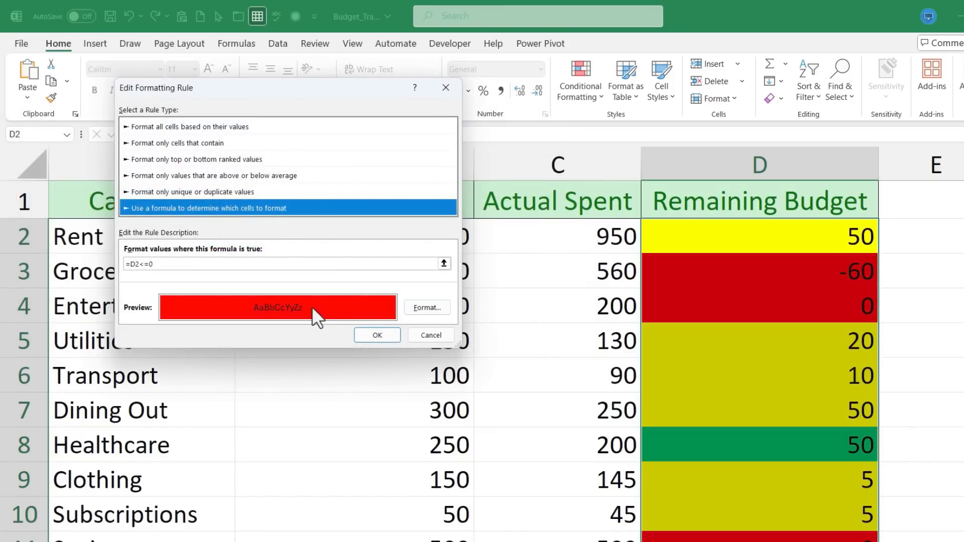
pyautogui.click(430, 309)
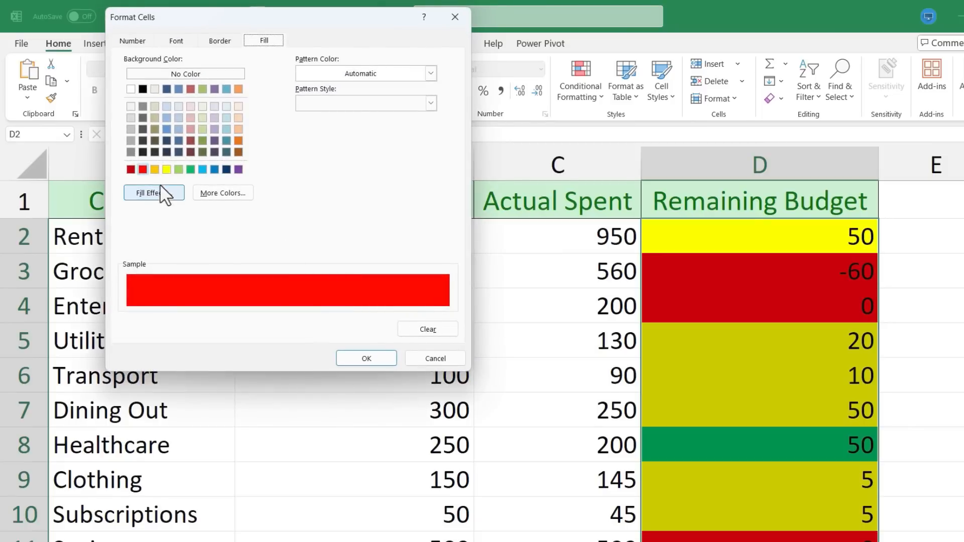
pyautogui.click(222, 193)
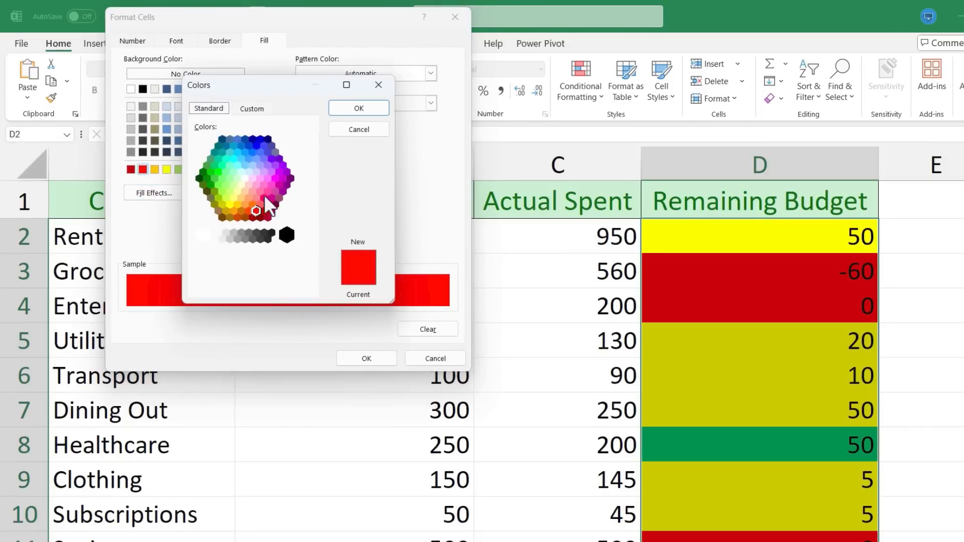
pyautogui.click(261, 201)
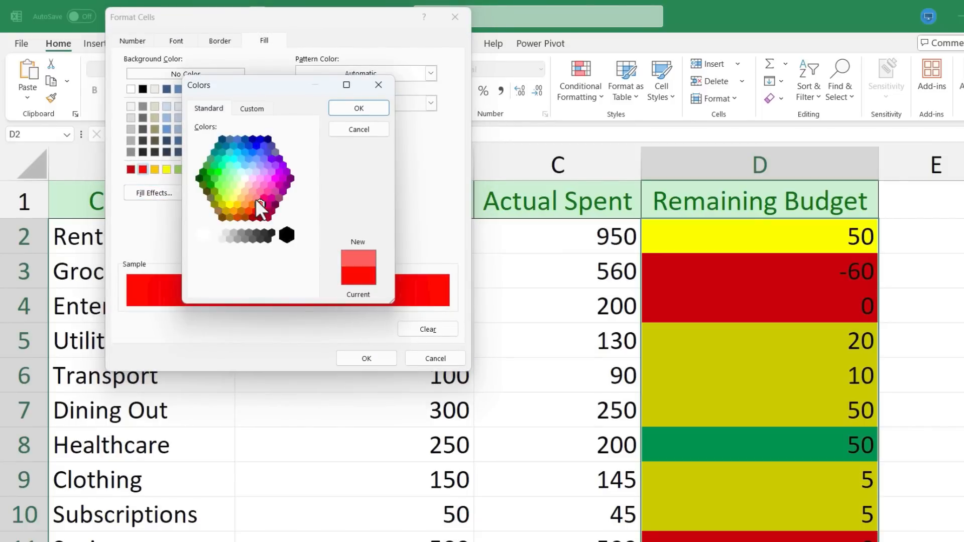
pyautogui.click(366, 109)
pyautogui.click(386, 358)
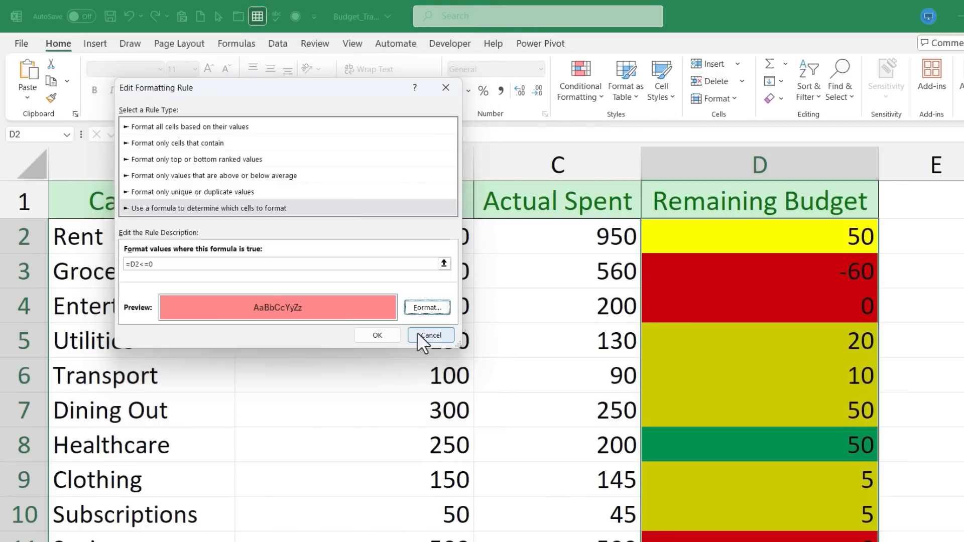
pyautogui.click(383, 336)
pyautogui.click(535, 300)
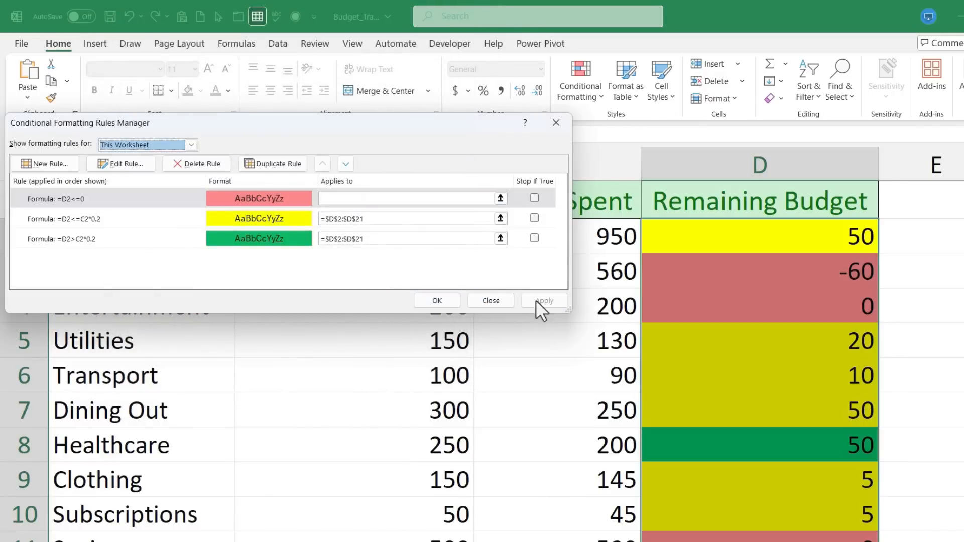
pyautogui.click(431, 299)
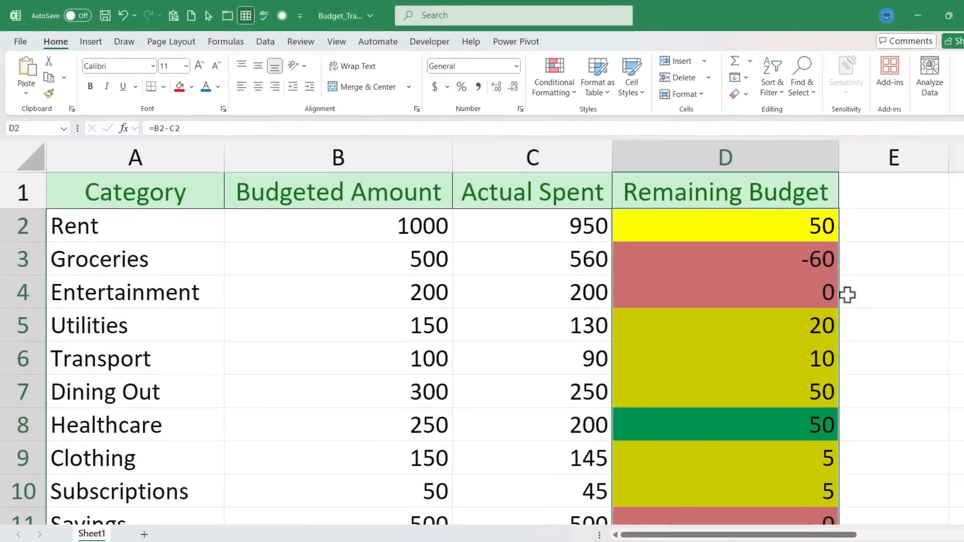
pyautogui.click(848, 295)
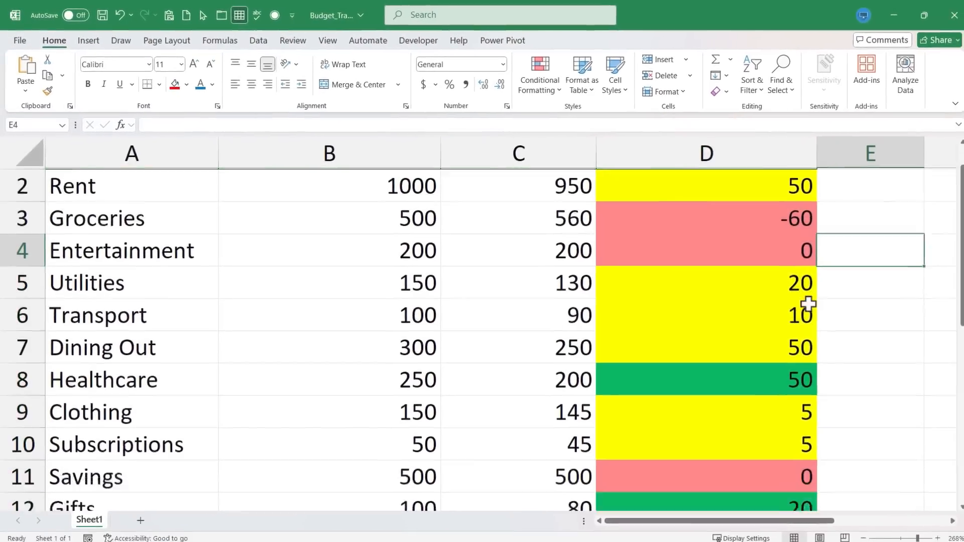
pyautogui.scroll(-5, 822, 298)
pyautogui.scroll(5, 823, 298)
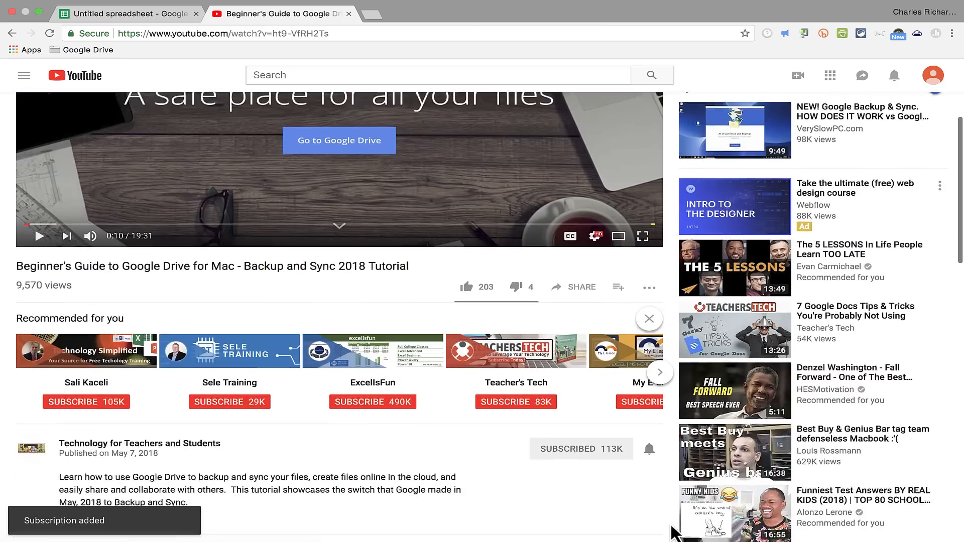
pyautogui.scroll(-1, 655, 452)
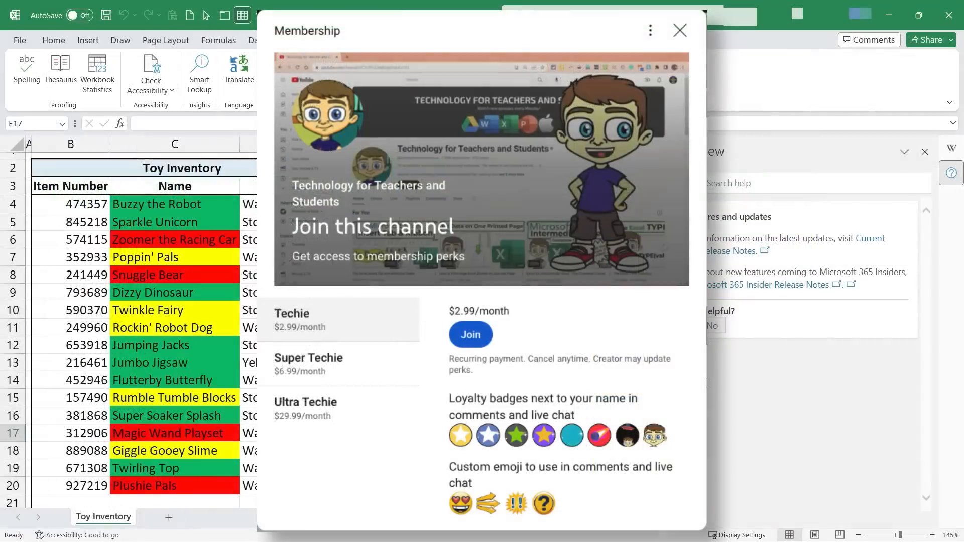
pyautogui.scroll(-2, 609, 378)
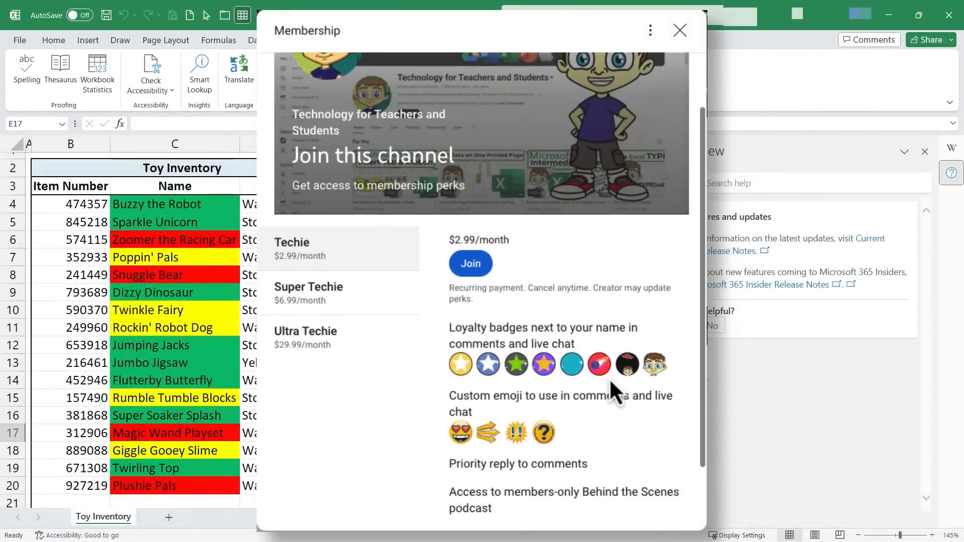
pyautogui.scroll(2, 610, 378)
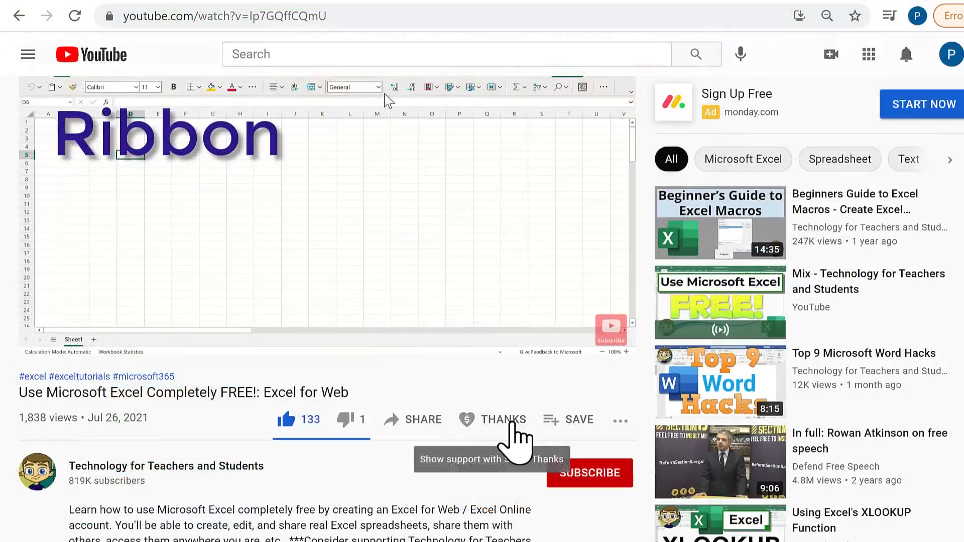
pyautogui.click(511, 426)
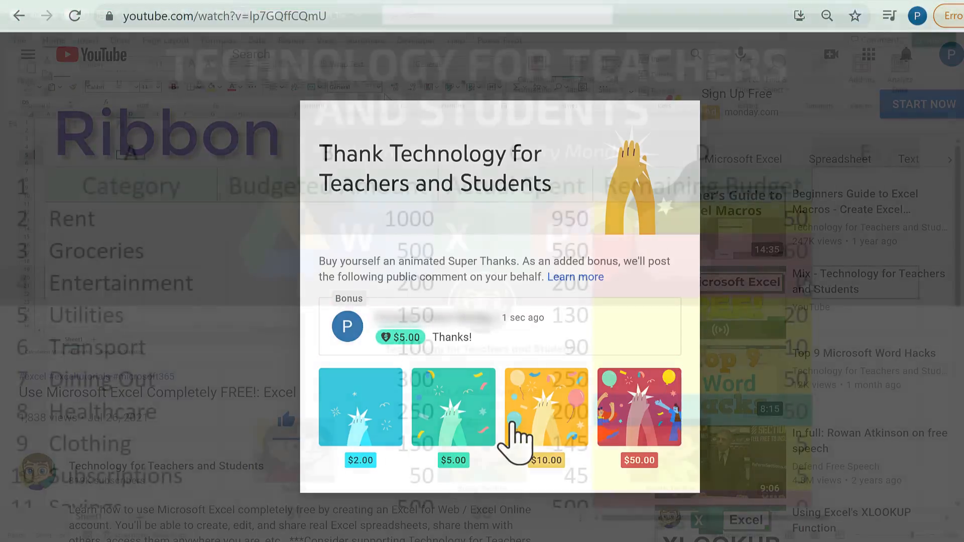